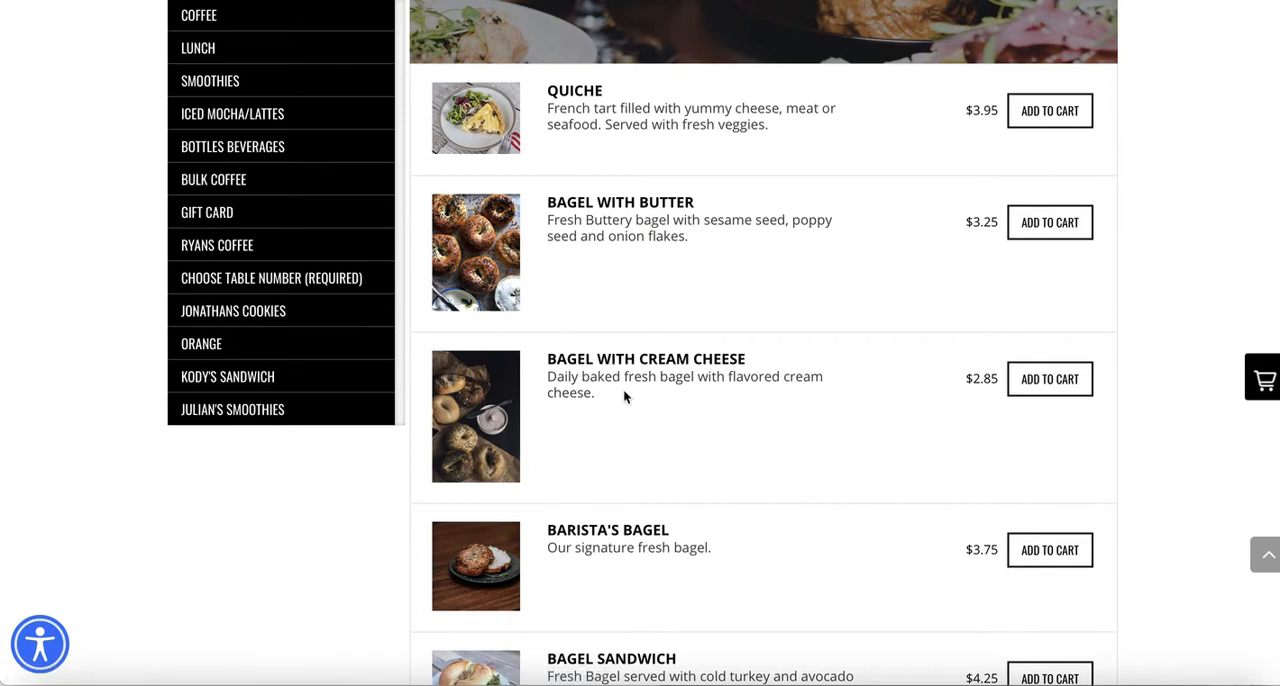
- Check the Bagel with Cream Cheese listing on the online menu, and search for and open that item in the Clover inventory
scroll(640, 494, "down", 1)
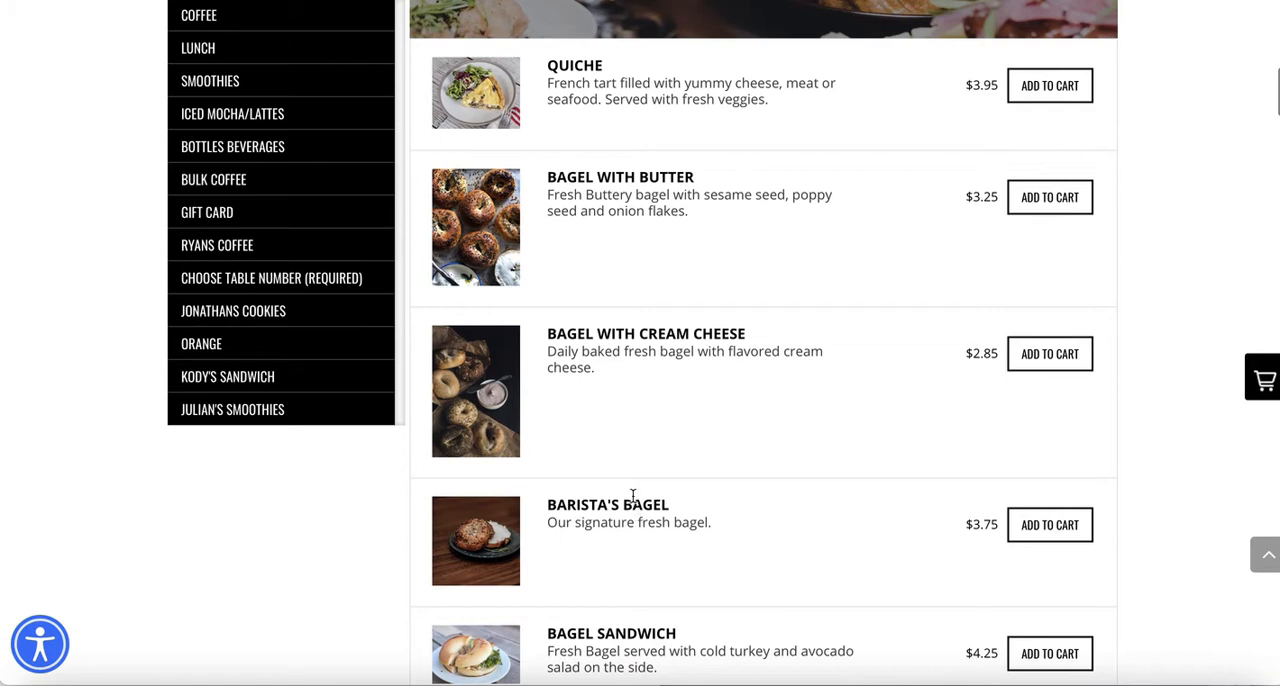
left_click_drag(549, 333, 965, 352)
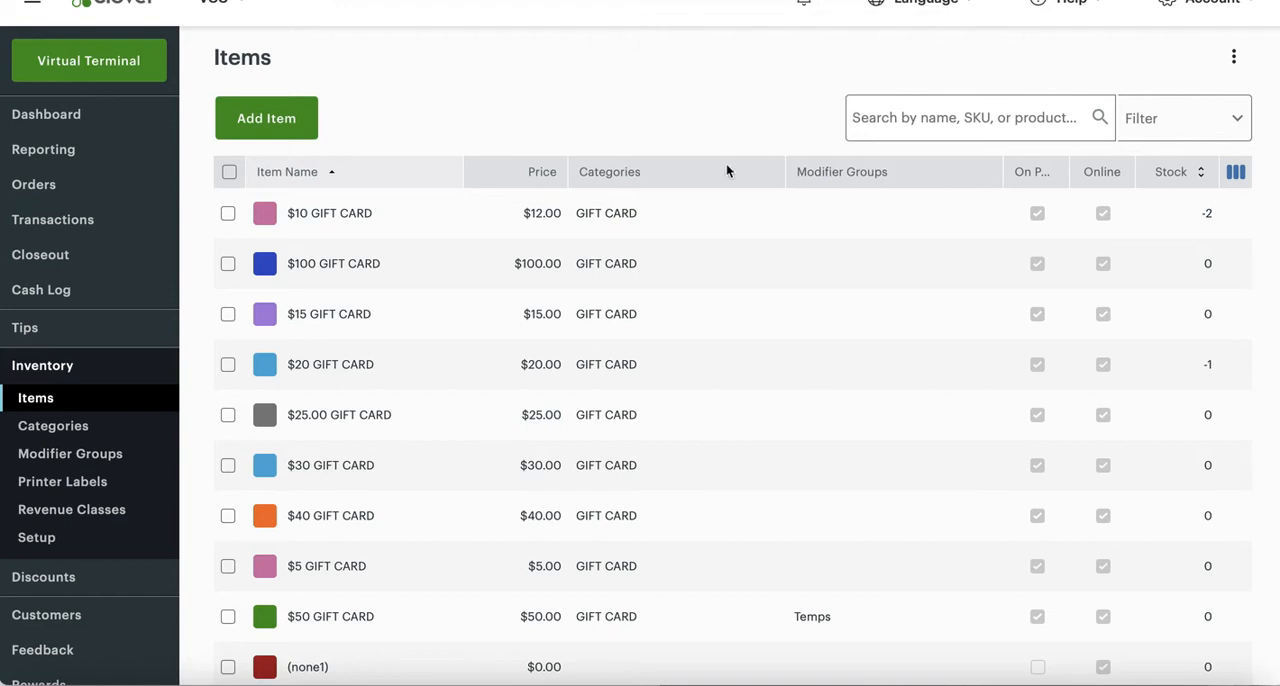
left_click(935, 120)
type("bag")
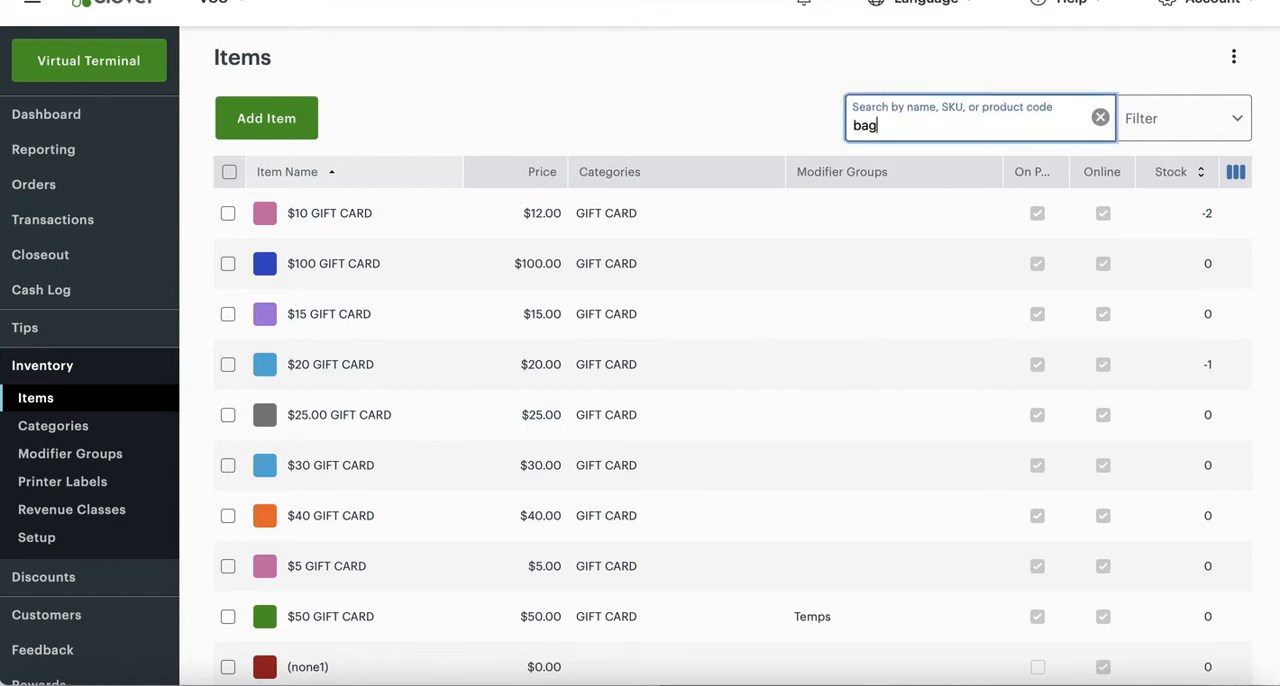
type("el with cream cheese")
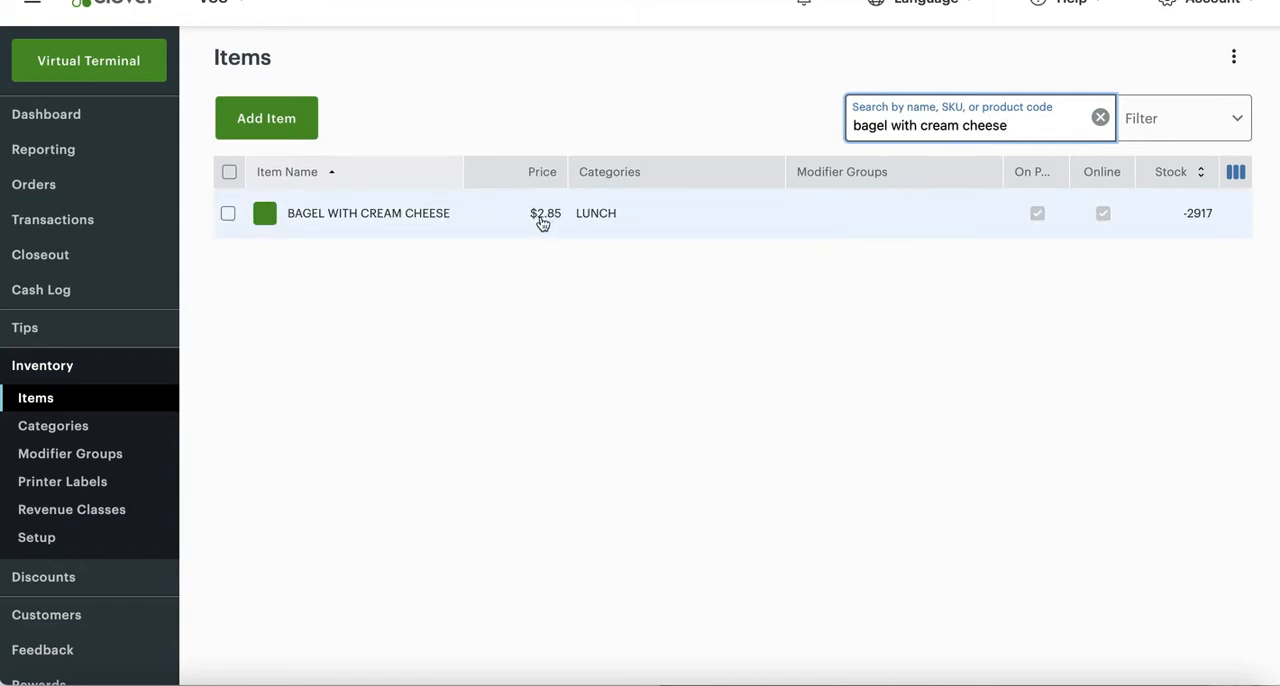
left_click(465, 220)
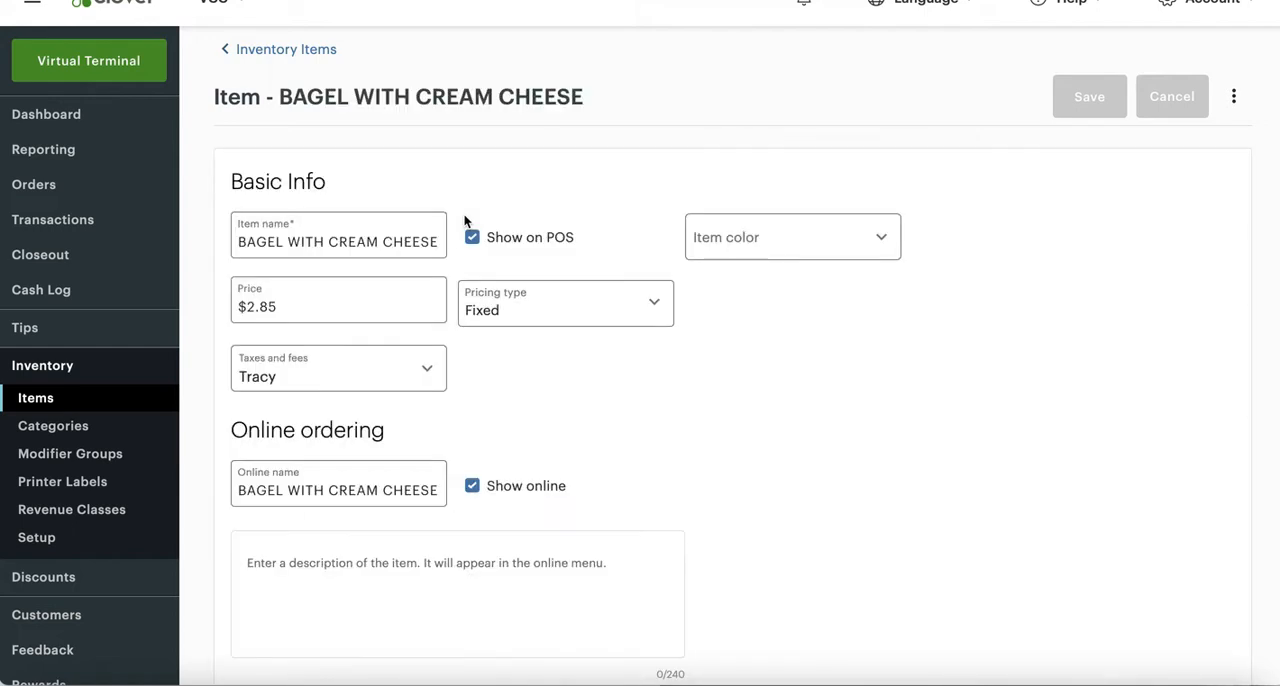
- Set the bagel item's price to $3.00 and save the changes
scroll(486, 403, "down", 1)
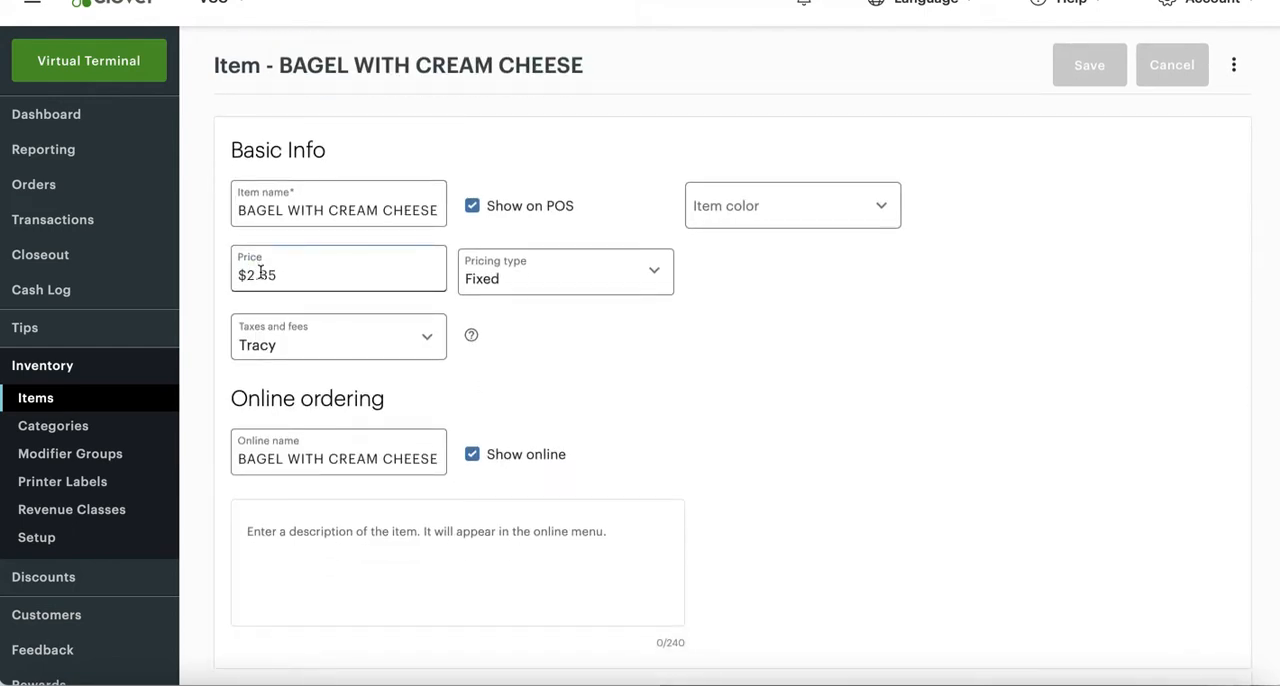
left_click_drag(258, 275, 287, 273)
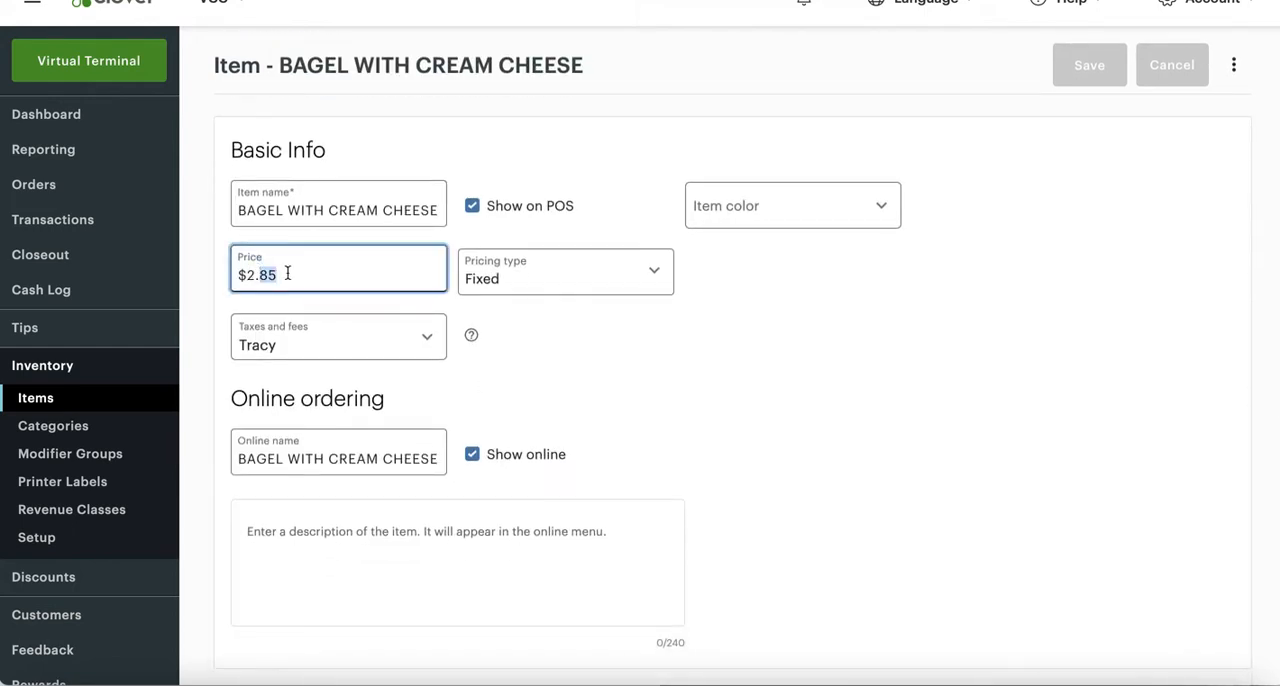
key("BackSpace")
key("BackSpace")
type("300")
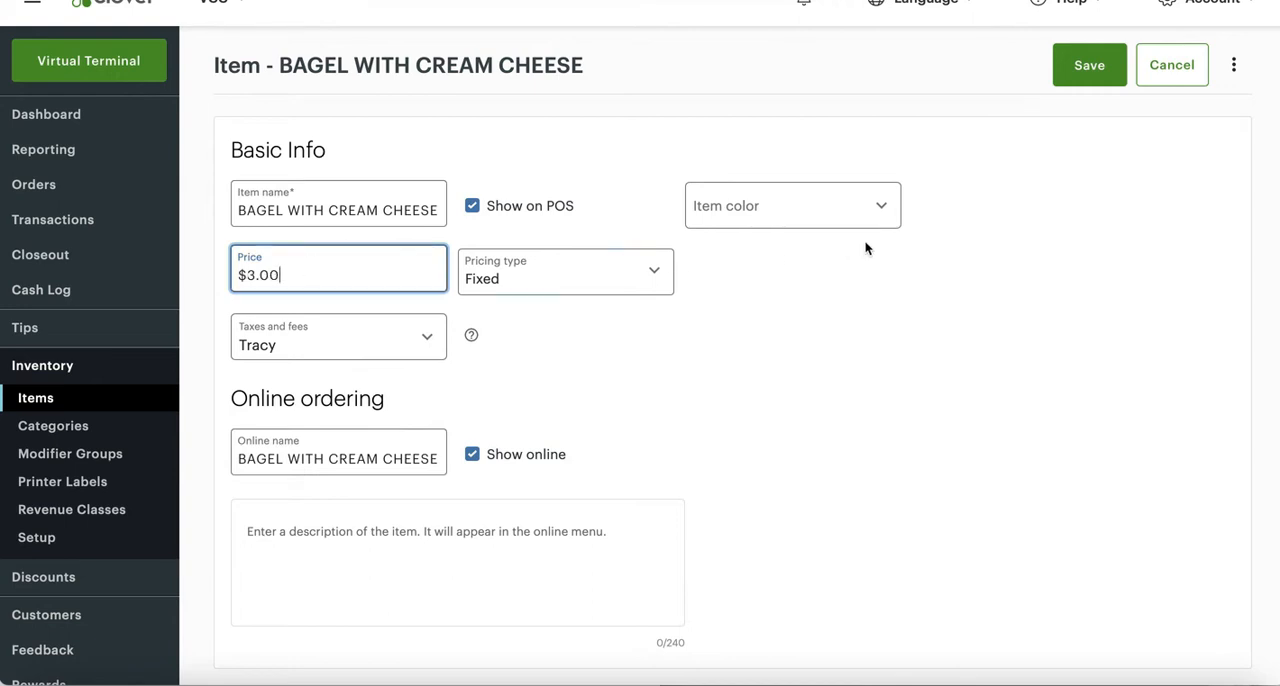
left_click(1087, 80)
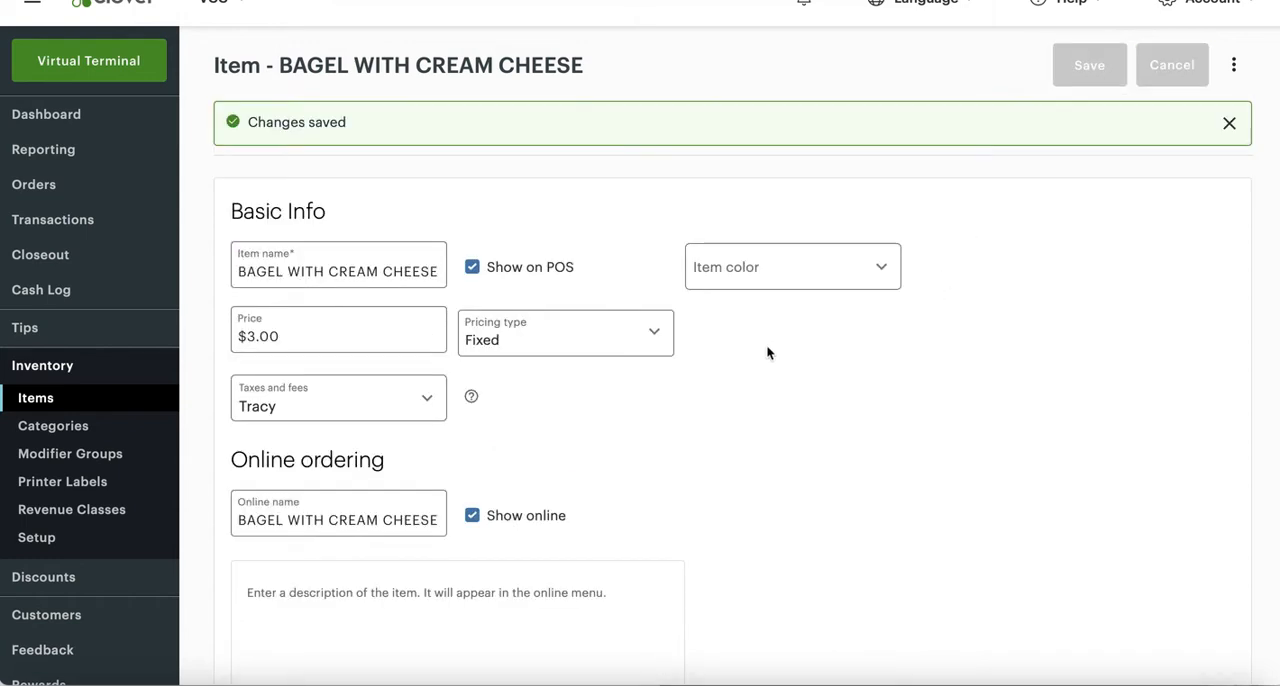
- Review the bagel item's saved price, tax and online ordering settings
mouse_move(471, 396)
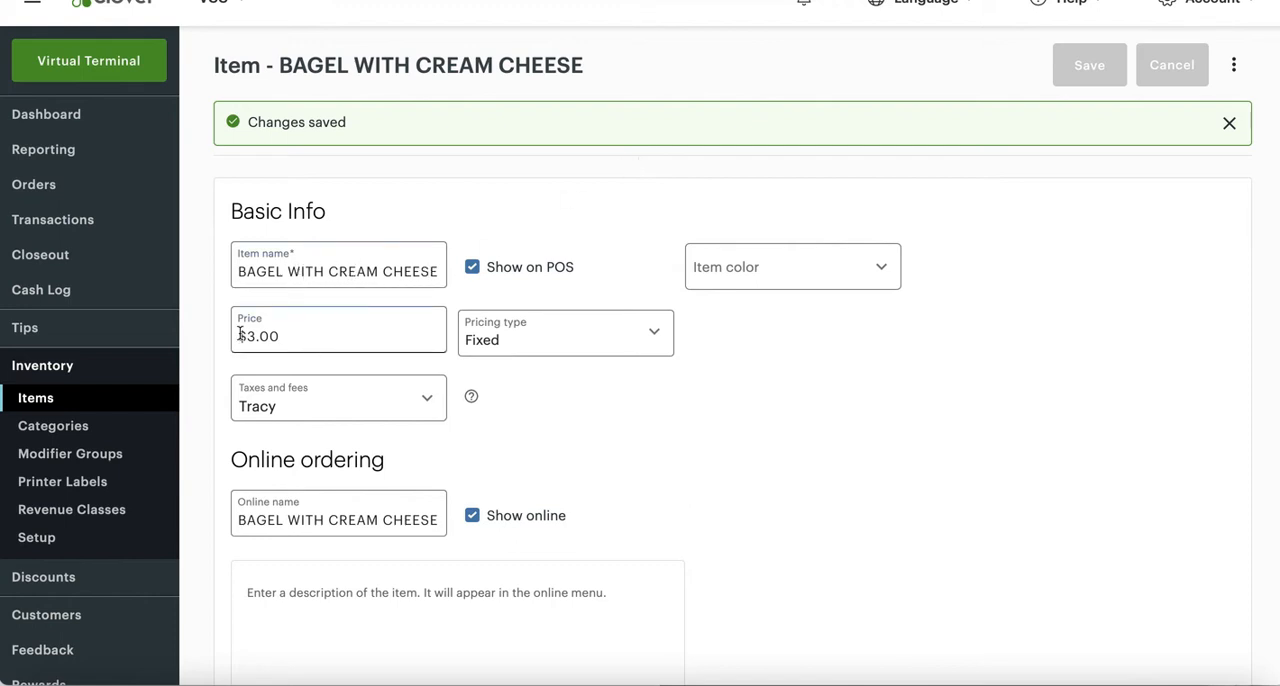
left_click(323, 337)
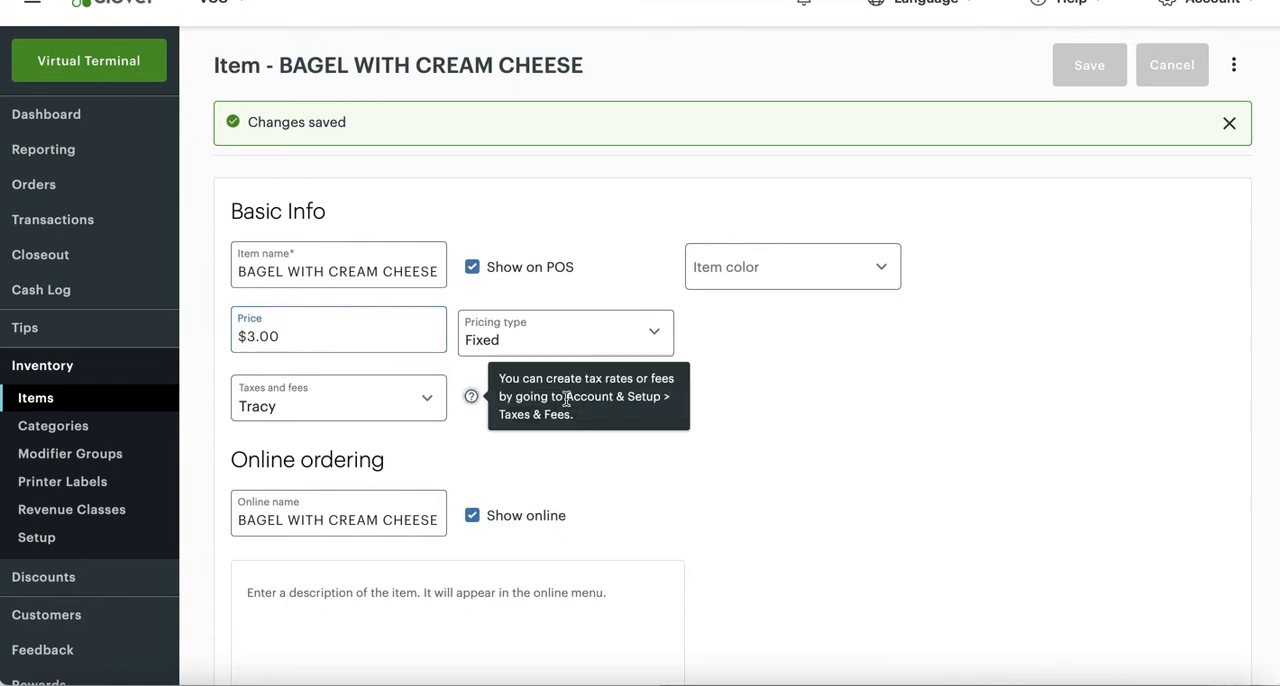
scroll(397, 591, "down", 1)
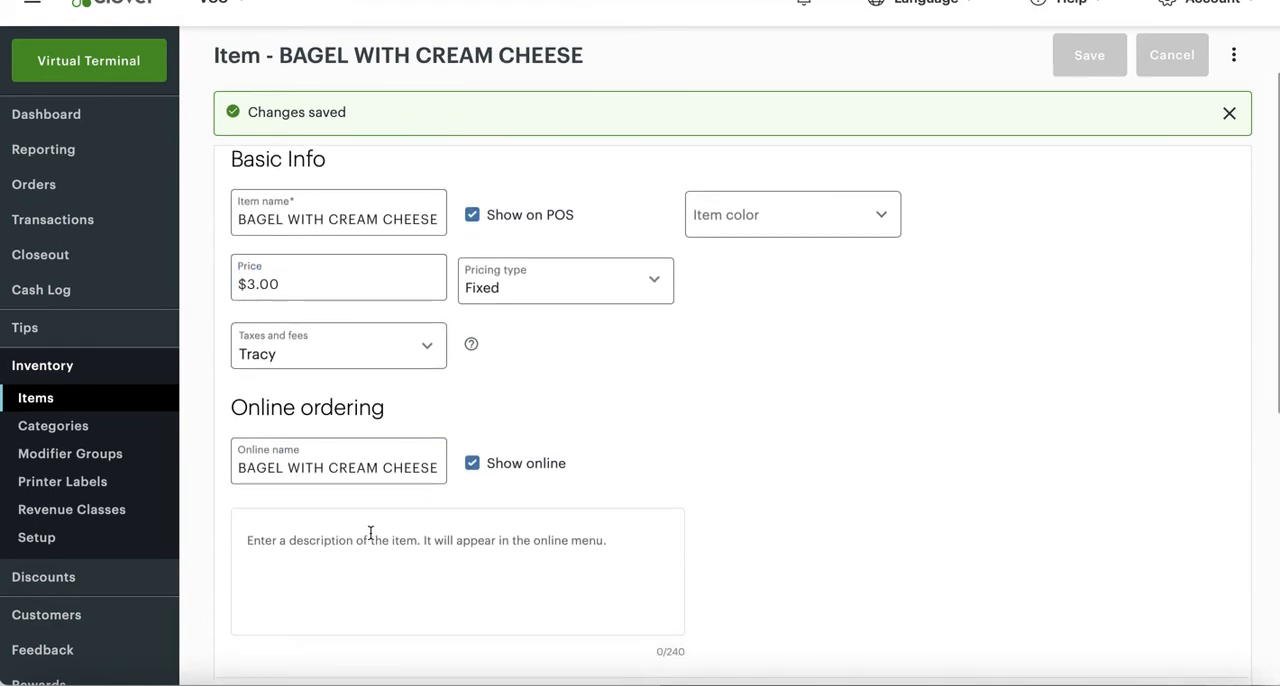
scroll(665, 444, "down", 1)
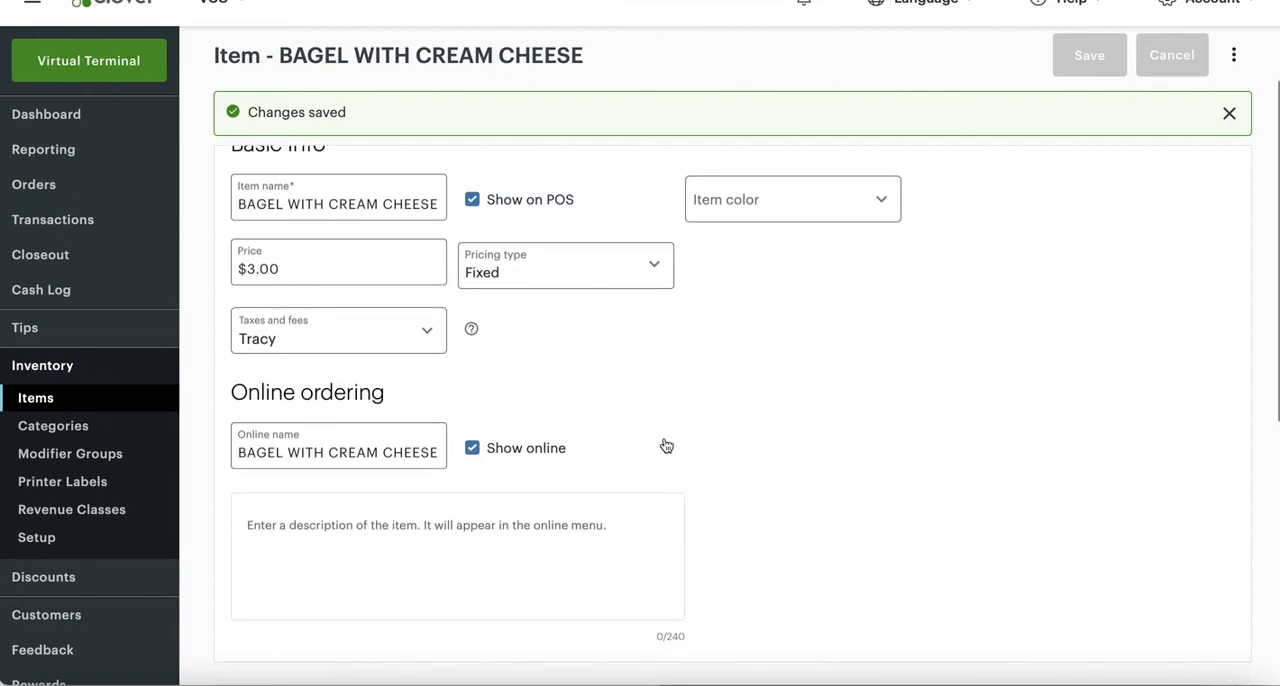
left_click(265, 268)
left_click(330, 256)
left_click_drag(282, 268, 234, 269)
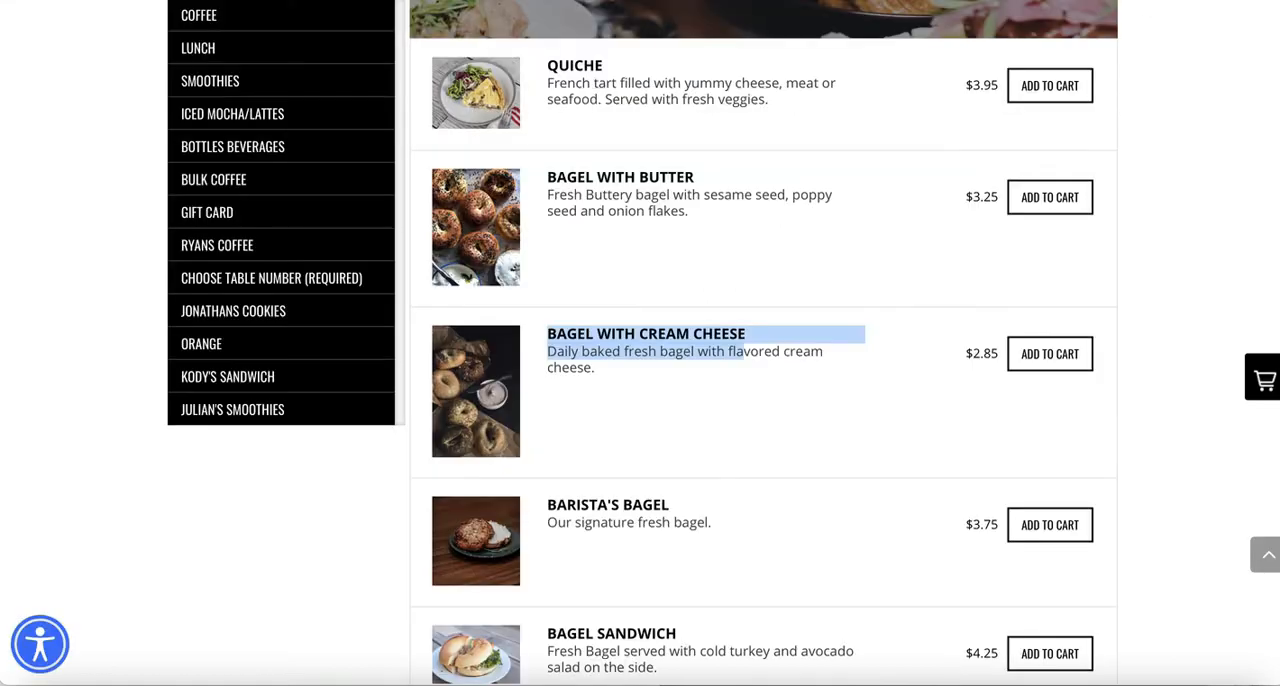
- Switch to the online ordering page, reload it and compare the Bagel with Cream Cheese price with the one in Clover
left_click_drag(965, 357, 1002, 356)
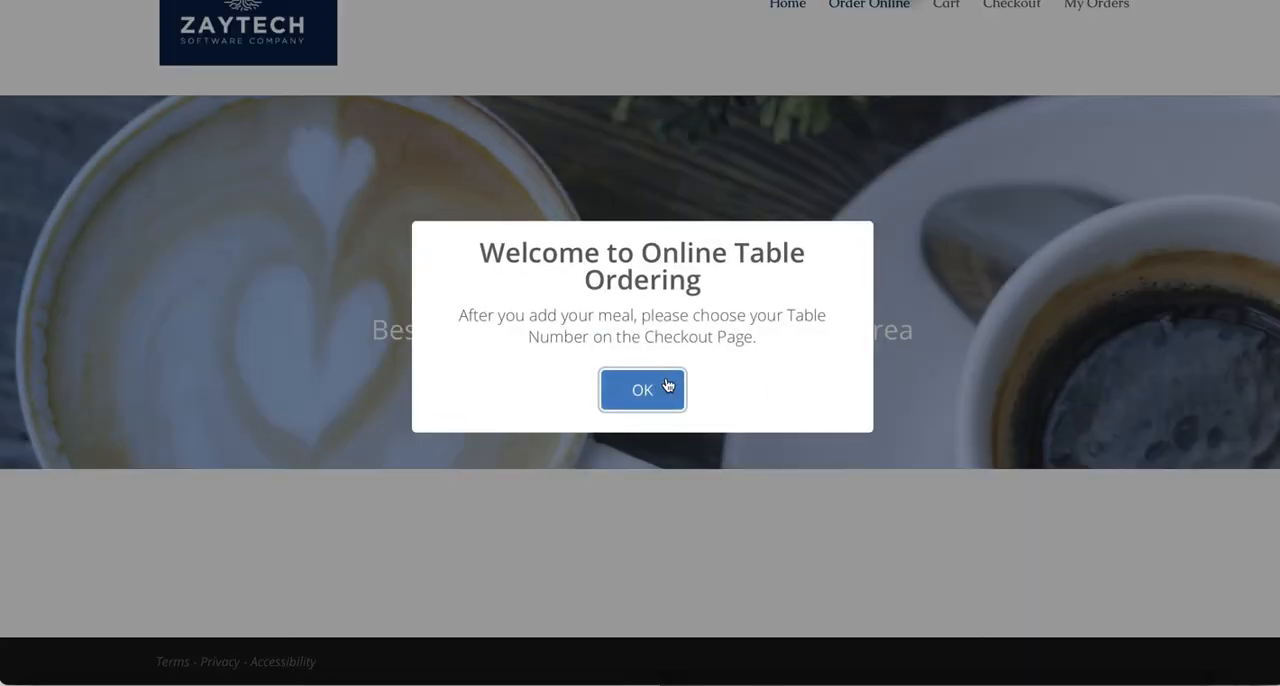
left_click(667, 386)
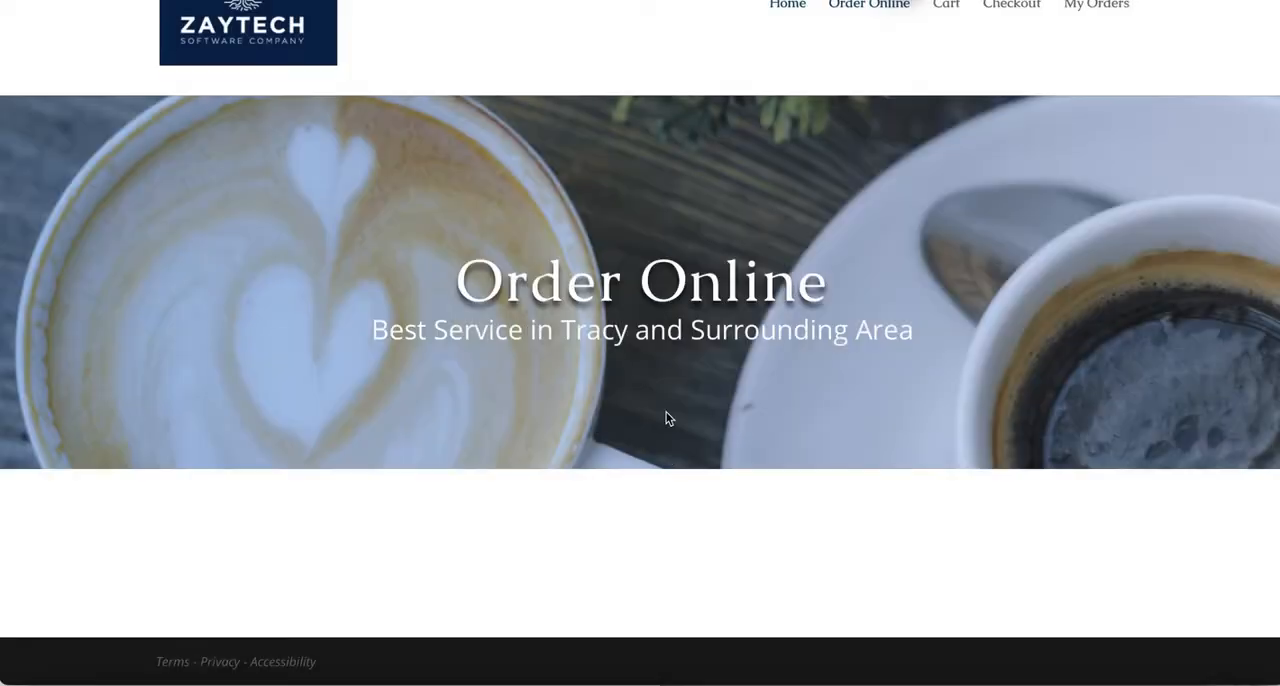
scroll(672, 456, "down", 1)
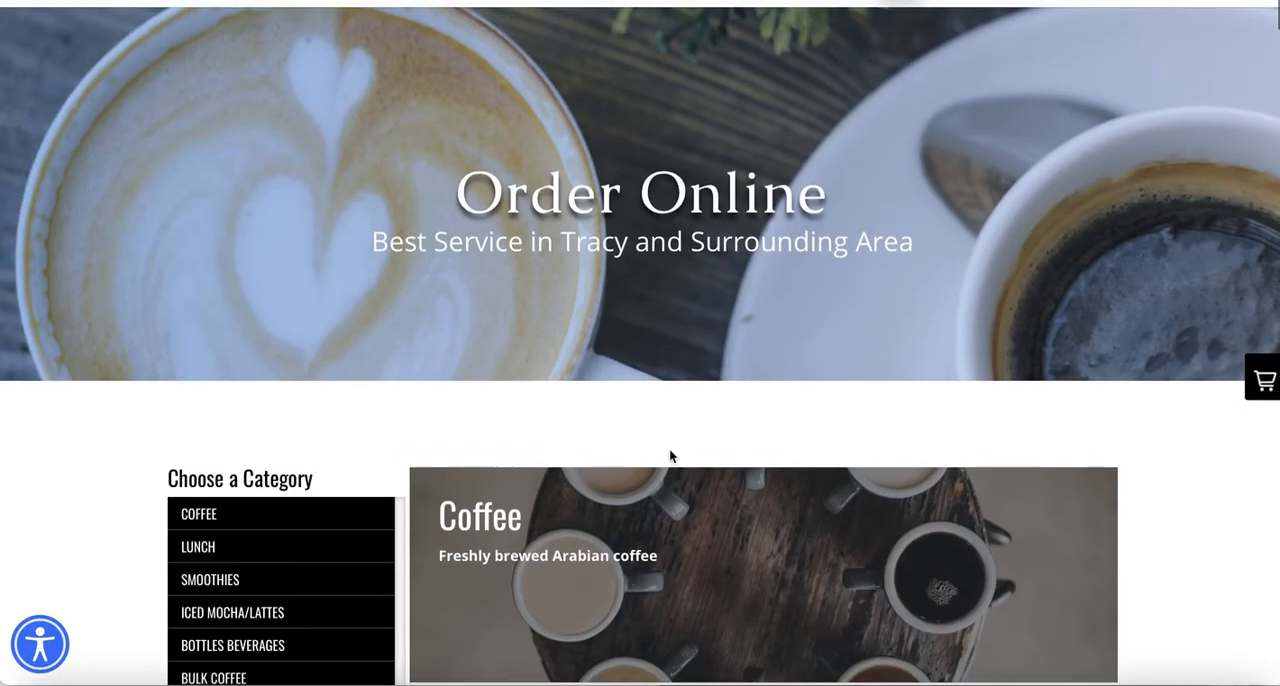
scroll(670, 456, "down", 10)
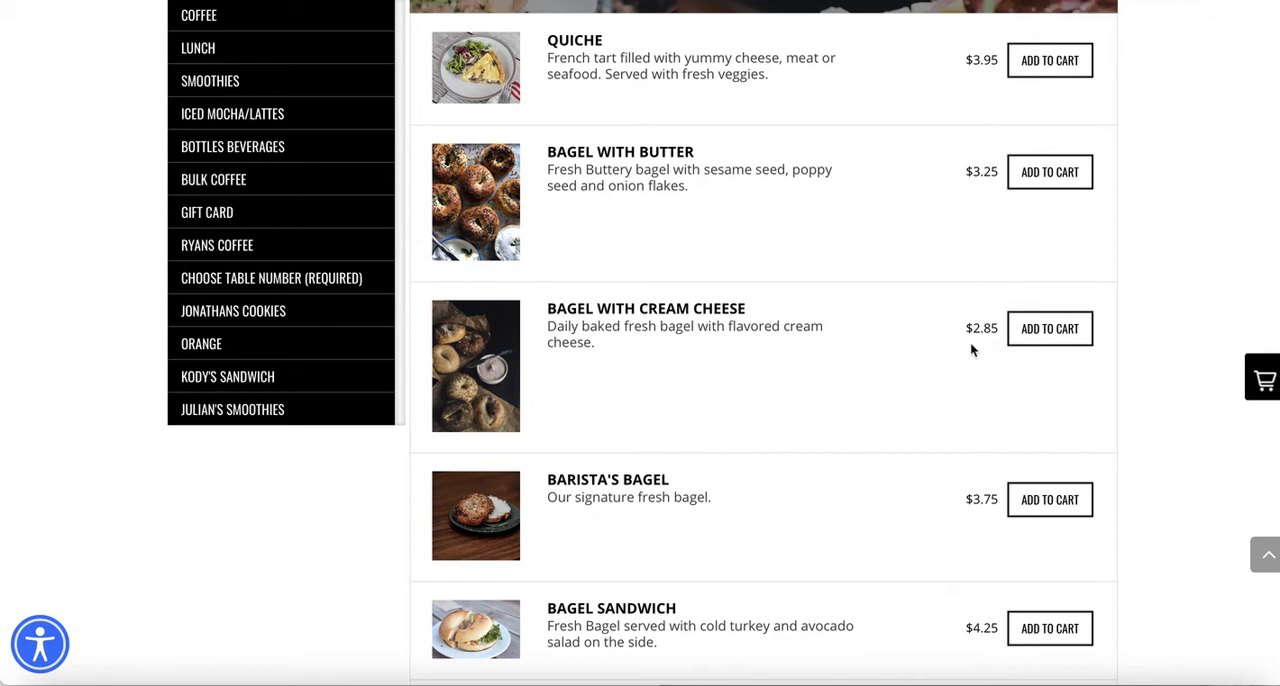
left_click_drag(970, 338, 998, 338)
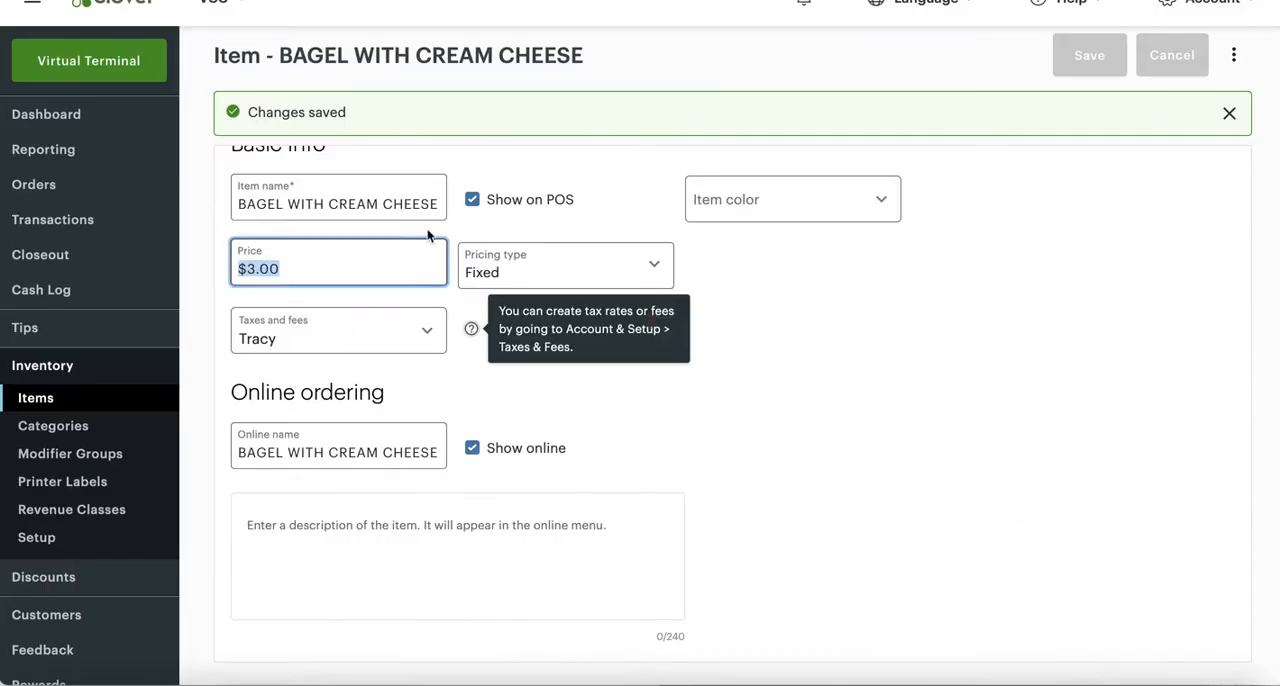
triple_click(300, 253)
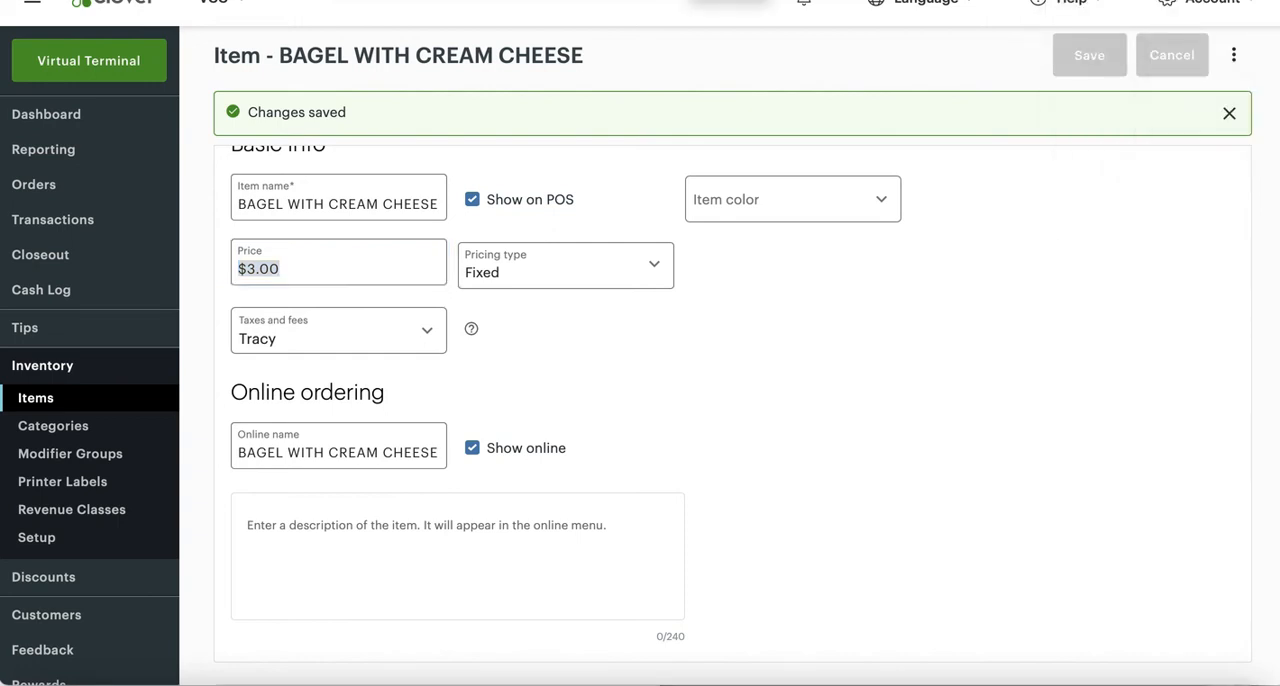
- Switch to the WordPress dashboard and open the Import / Sync inventory section of the Clover Orders settings
left_click(705, 2)
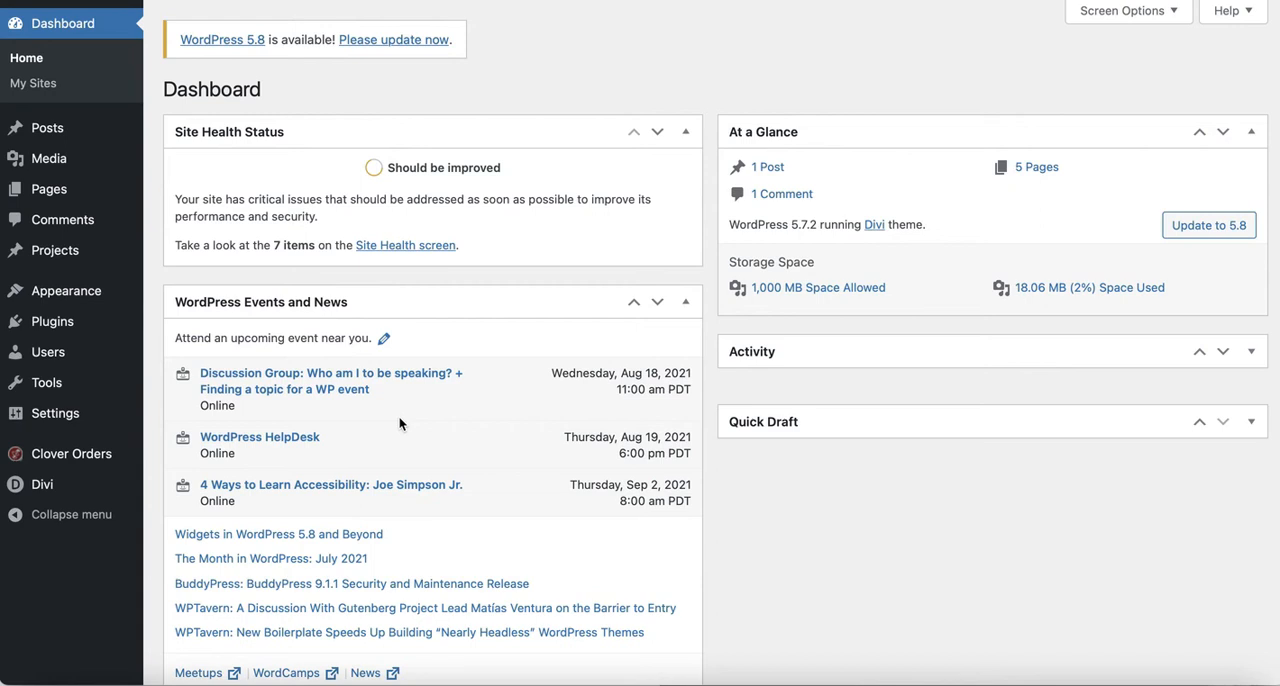
mouse_move(95, 456)
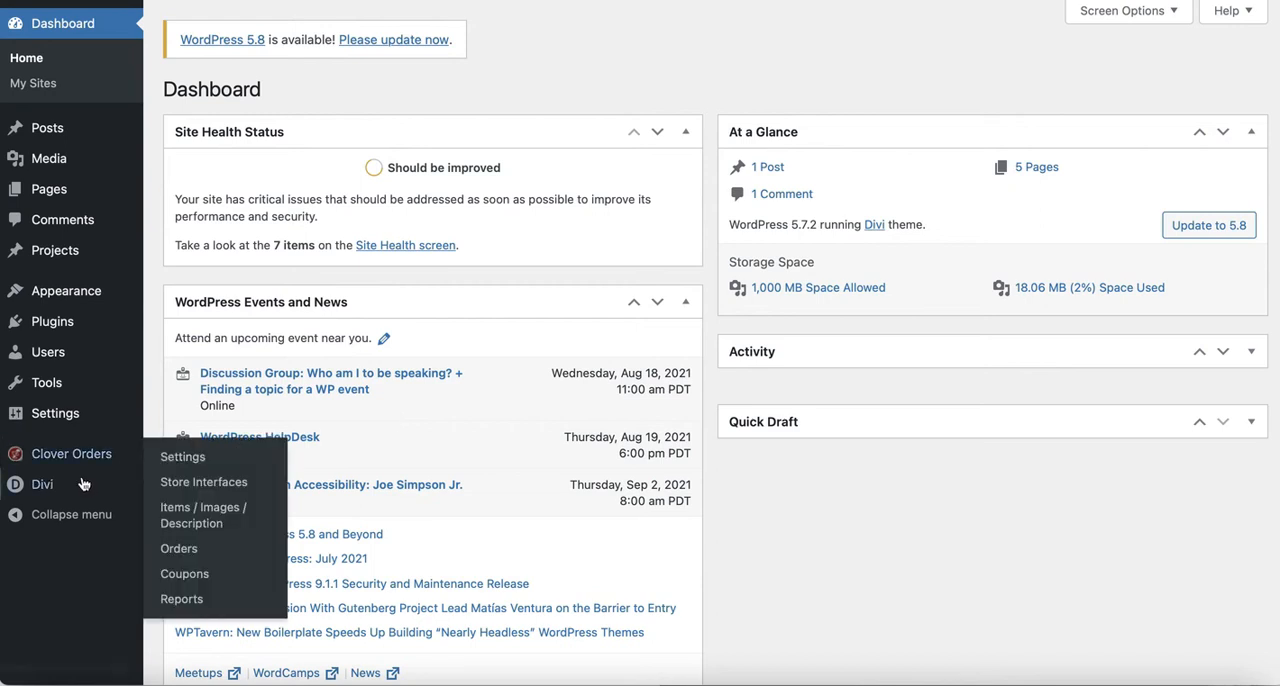
left_click(183, 457)
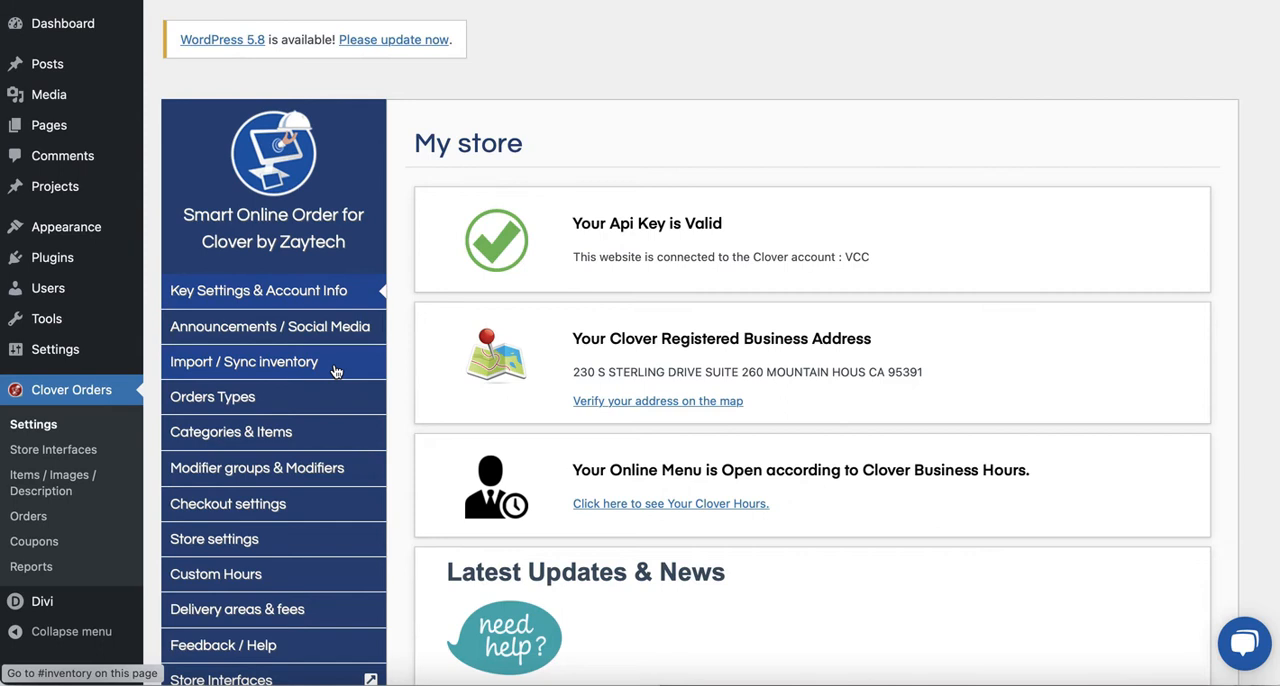
left_click(336, 372)
scroll(548, 435, "down", 3)
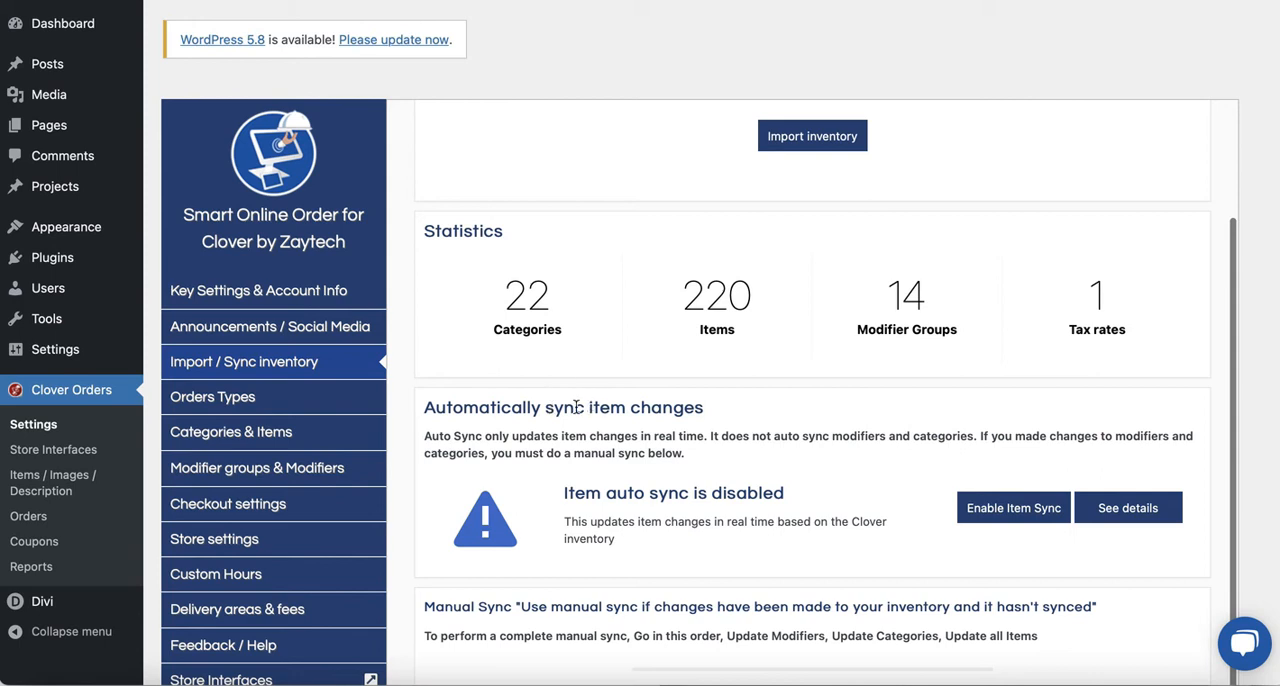
- Review the automatic item sync status and enable item sync for real-time Clover inventory changes
left_click_drag(566, 491, 784, 494)
left_click(587, 498)
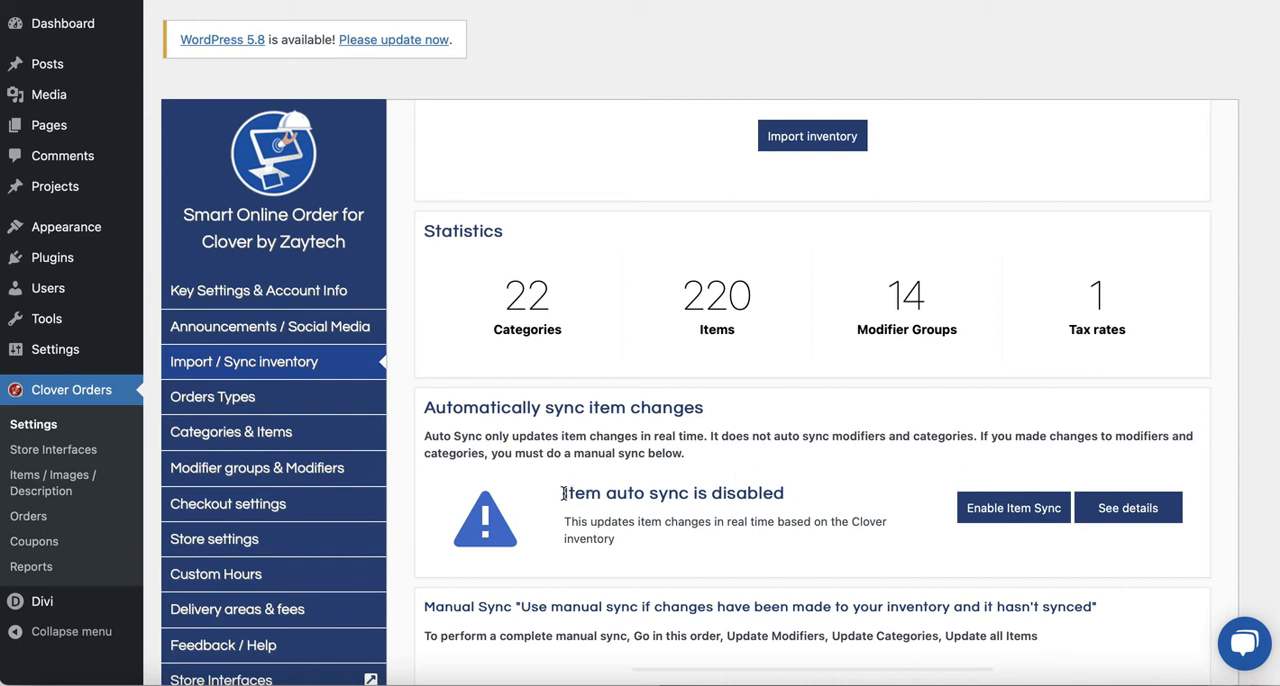
left_click_drag(563, 496, 672, 494)
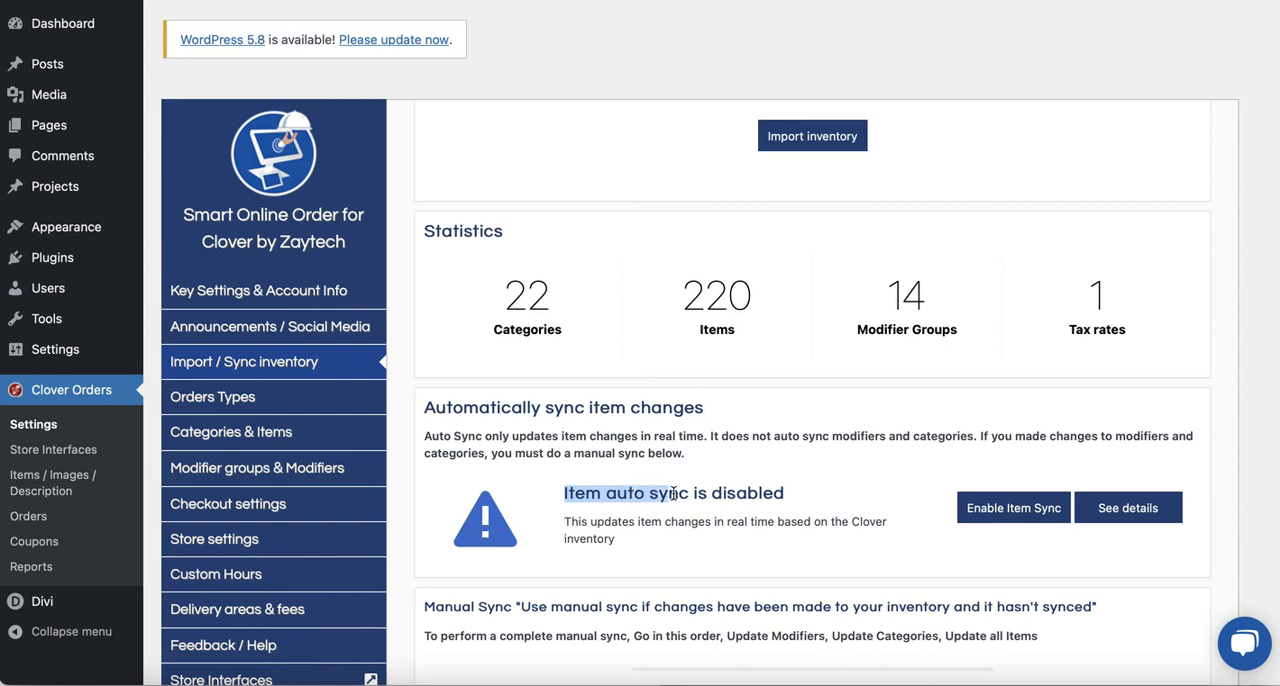
scroll(673, 494, "down", 2)
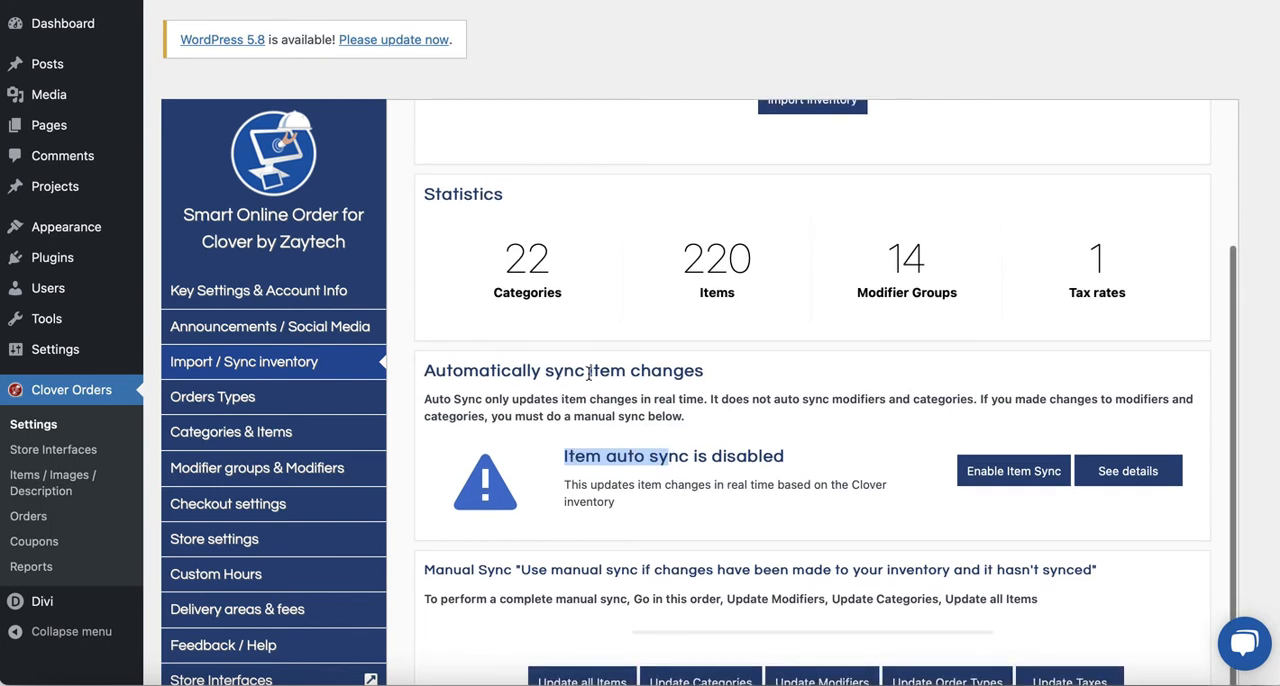
left_click_drag(589, 372, 705, 372)
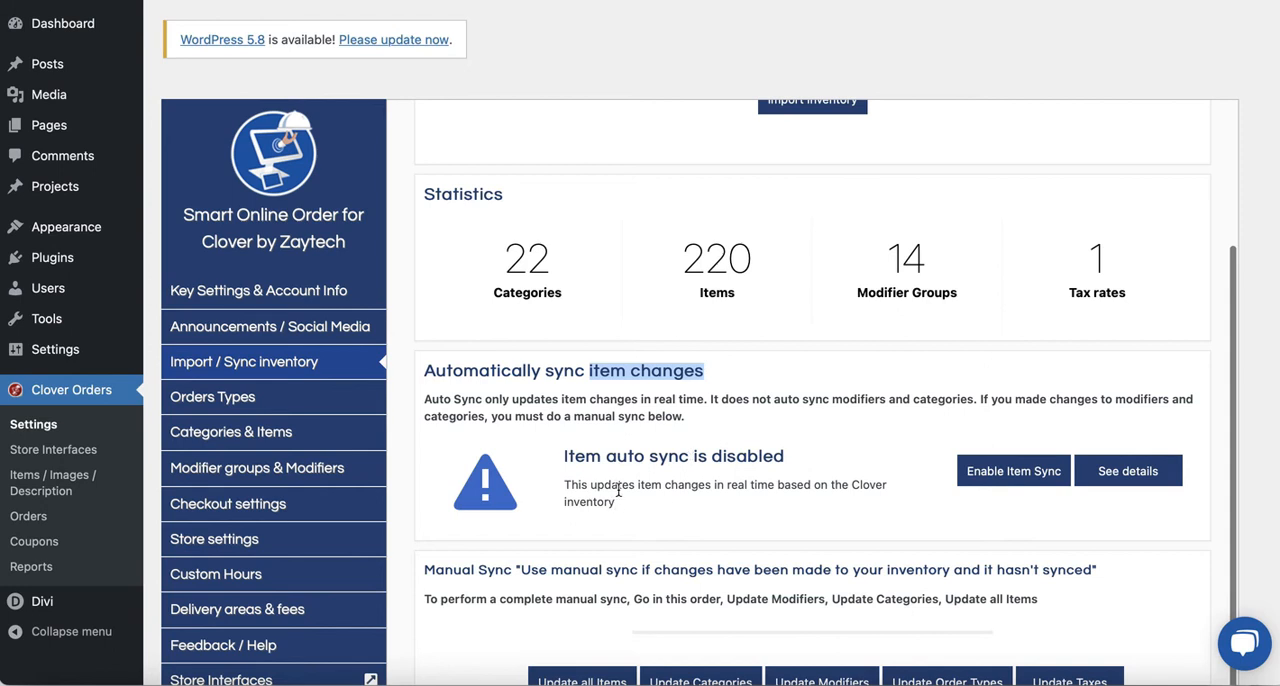
scroll(617, 490, "down", 3)
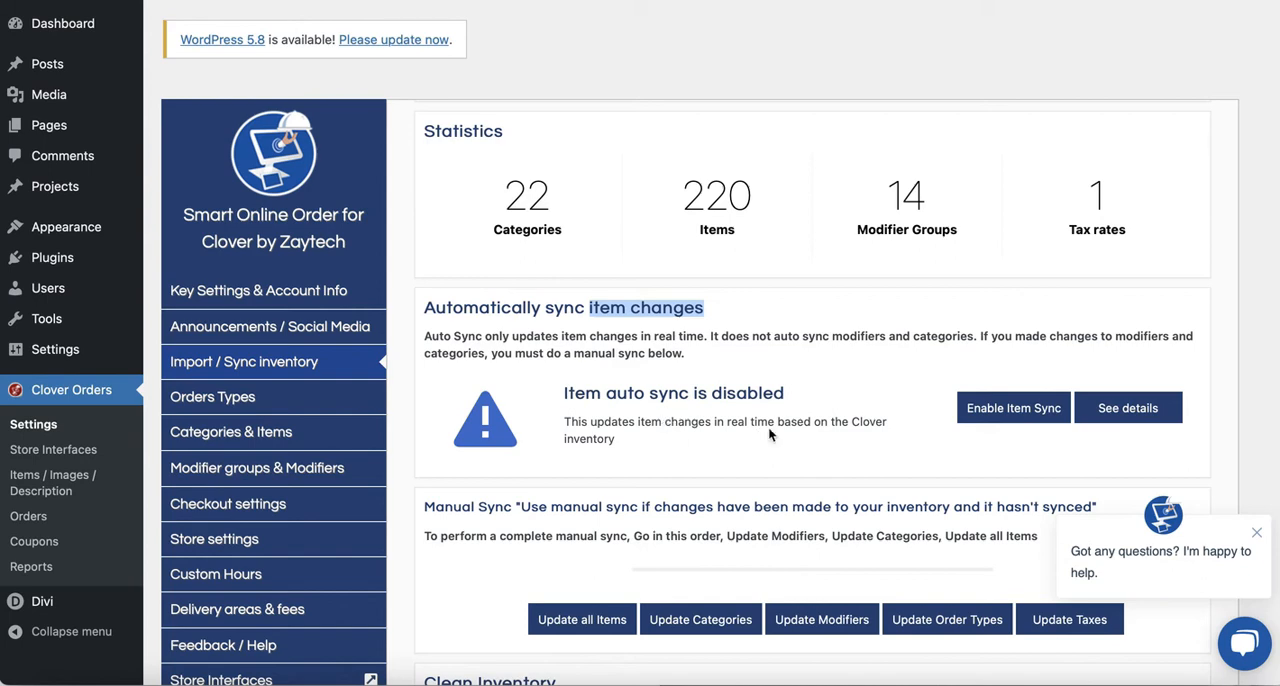
left_click(988, 412)
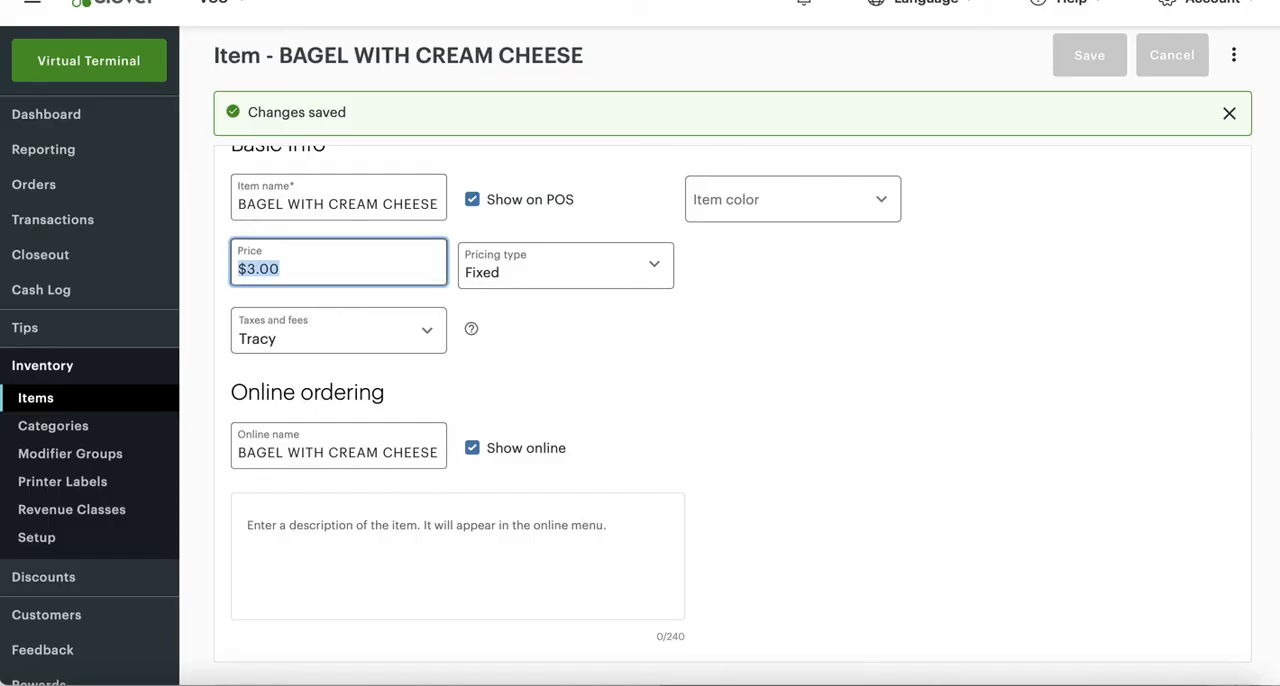
- Recheck the bagel price in Clover, reload the online ordering page, dismiss the welcome message and find the item's price there
left_click(262, 269)
left_click_drag(262, 269, 297, 269)
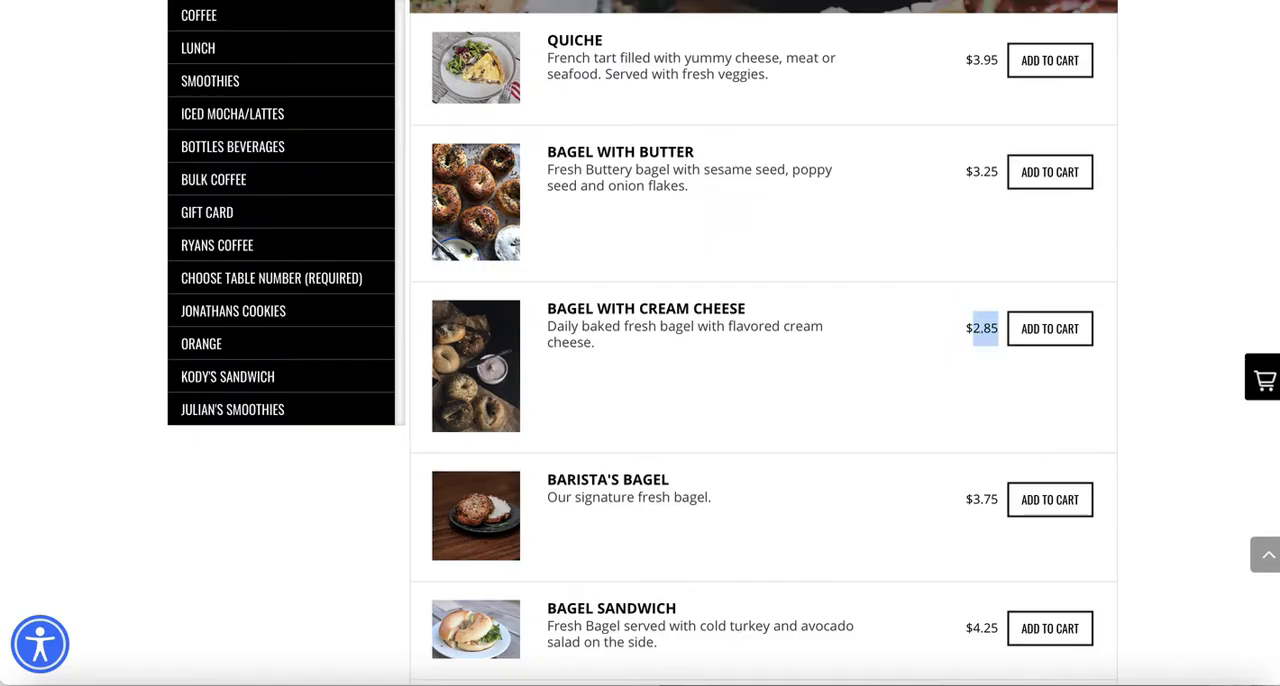
key("super+r")
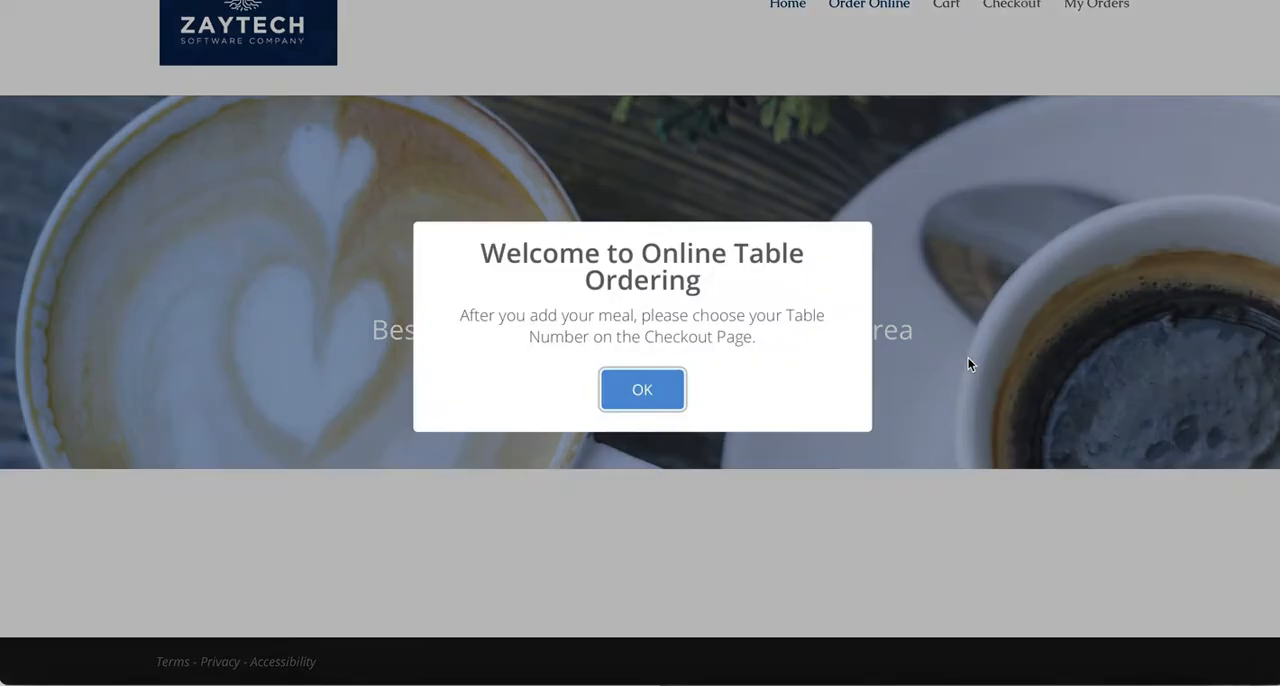
left_click(677, 392)
scroll(677, 395, "down", 10)
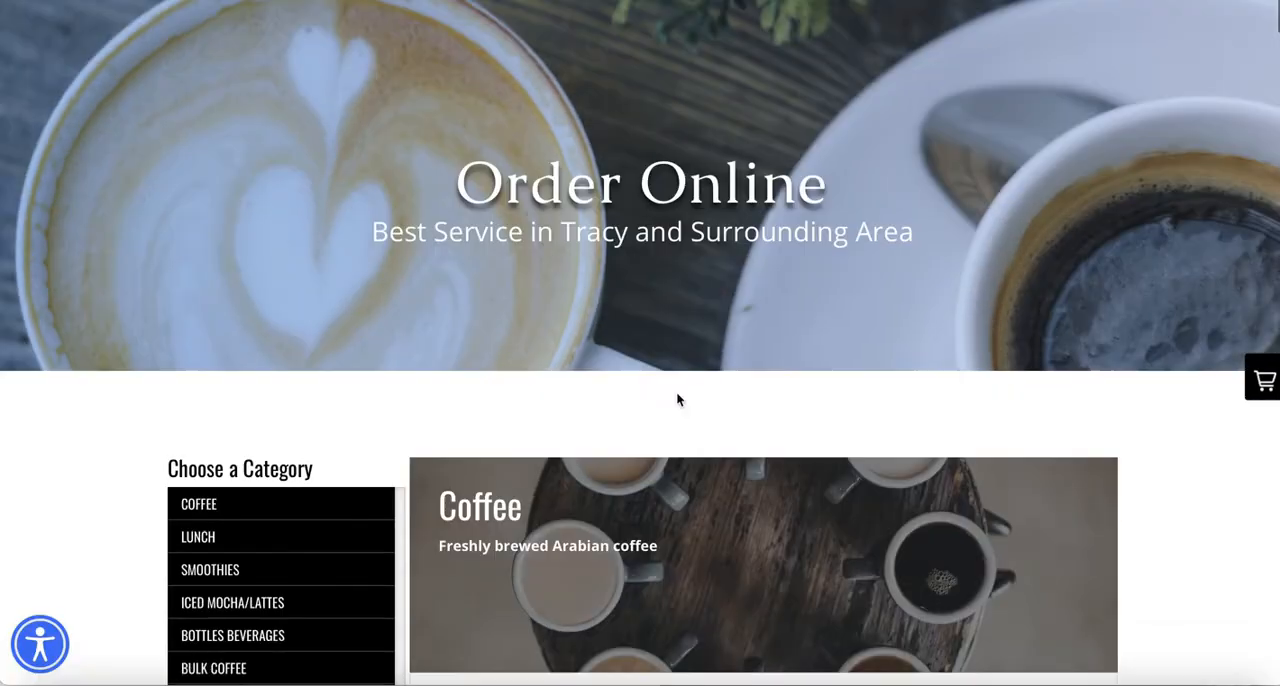
scroll(677, 398, "down", 3)
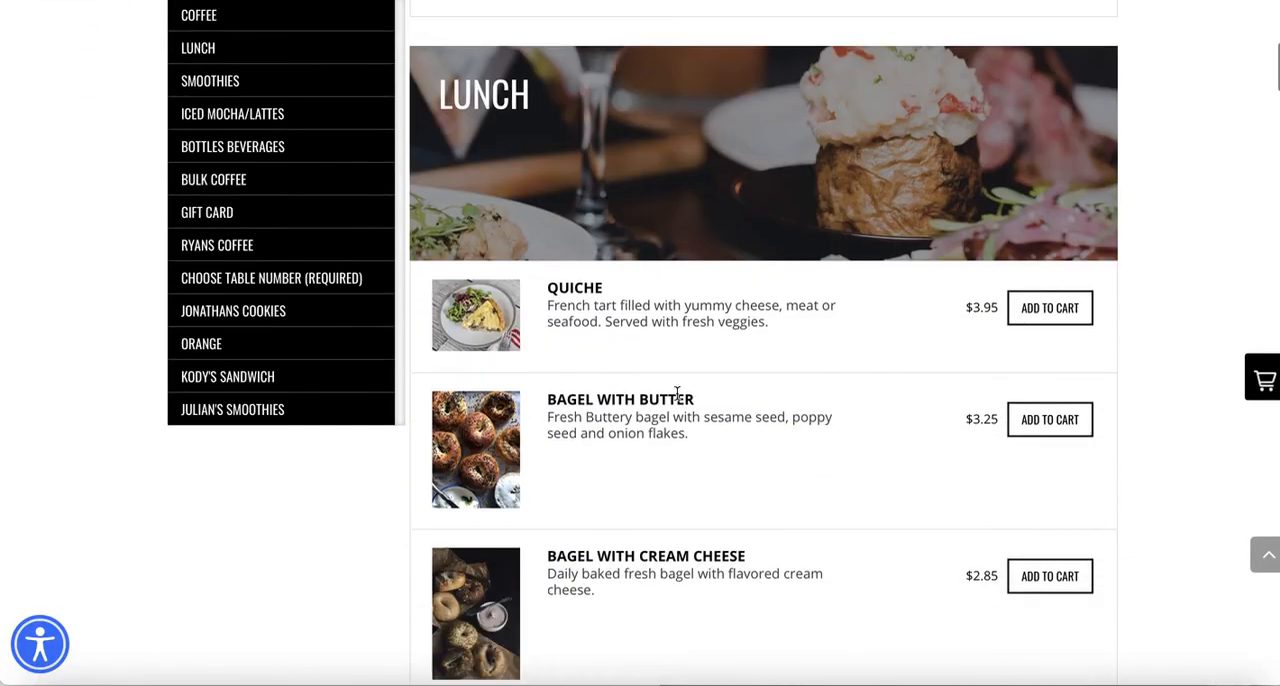
scroll(677, 395, "down", 1)
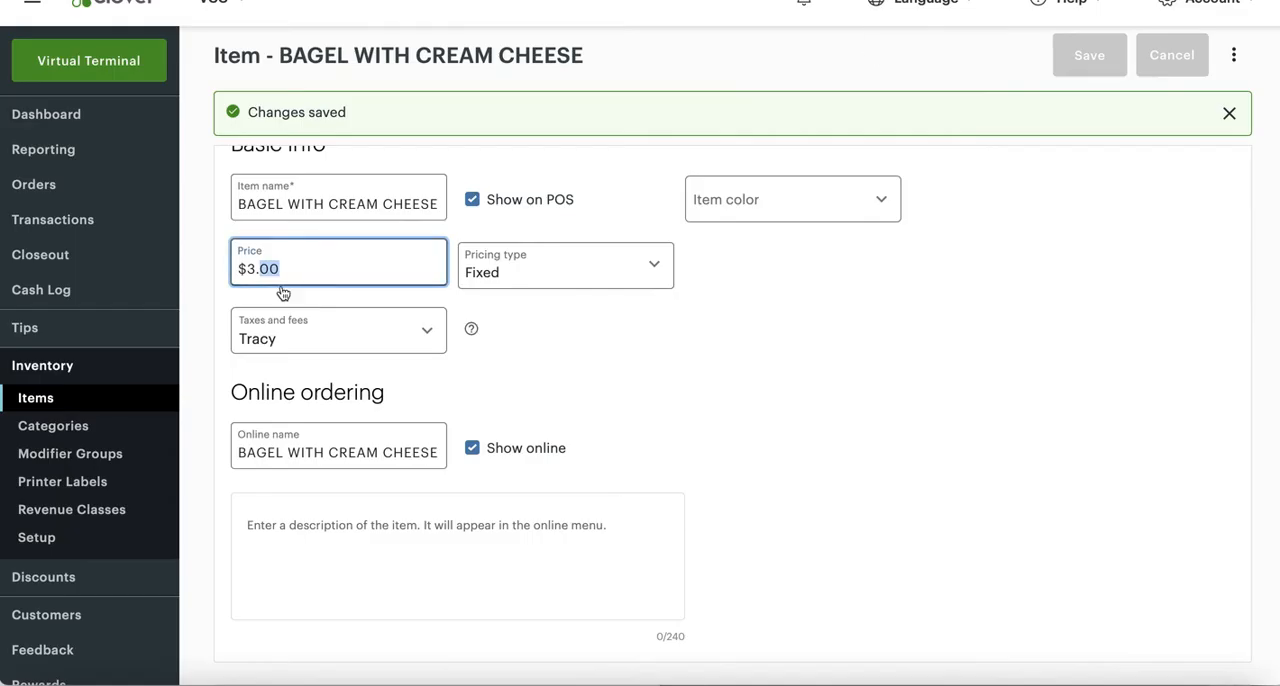
- Set the price of the Bagel with Cream Cheese item to $3.25 in Clover and save the change
type("25")
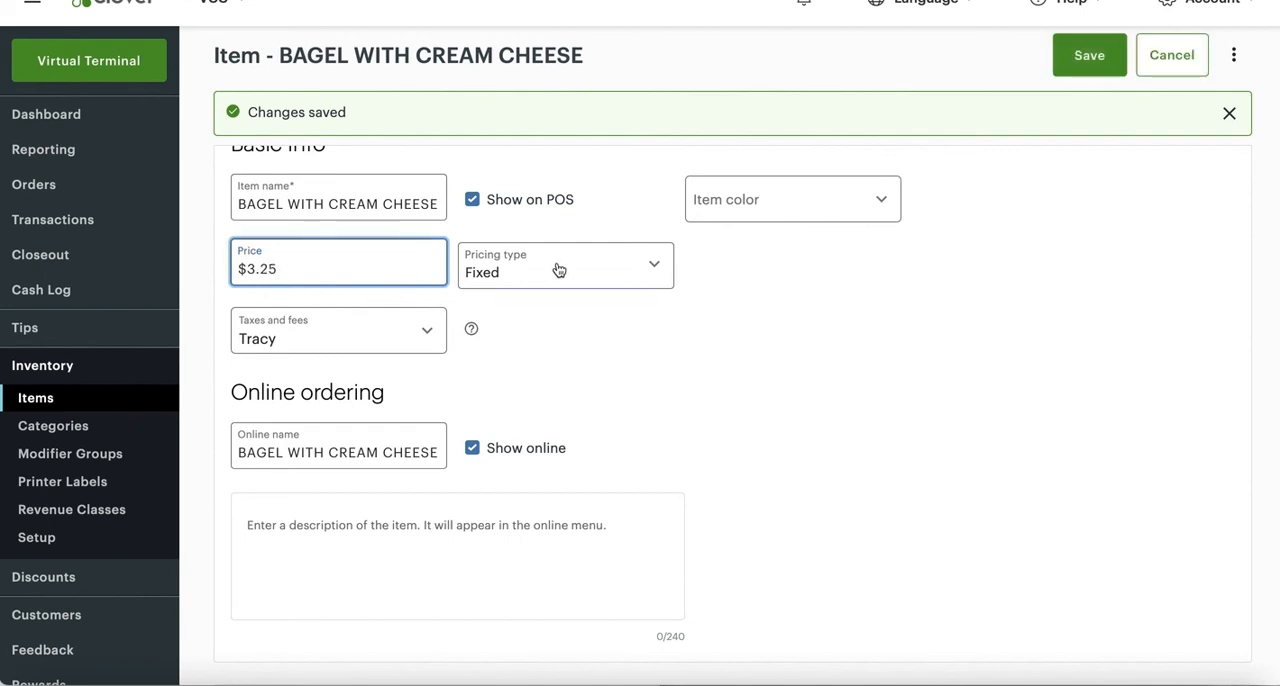
left_click(1077, 71)
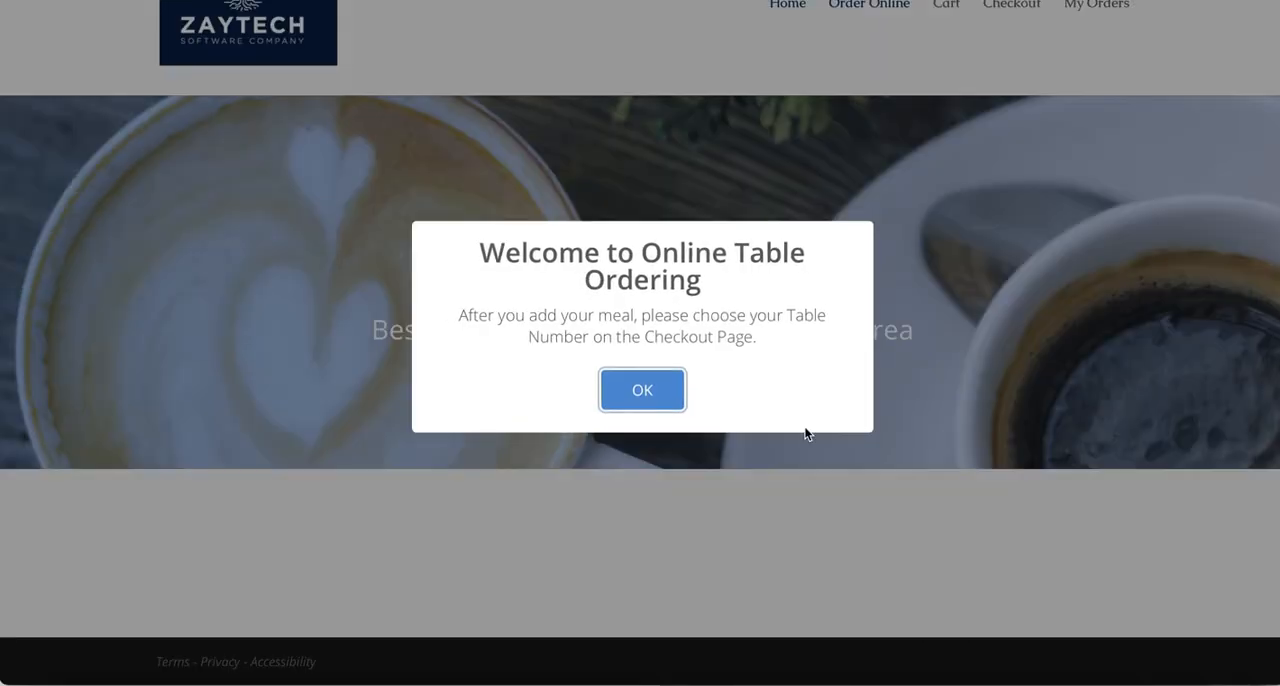
- Dismiss the welcome message on the online ordering page and check the Bagel with Cream Cheese price under Lunch
left_click(677, 391)
scroll(694, 460, "down", 6)
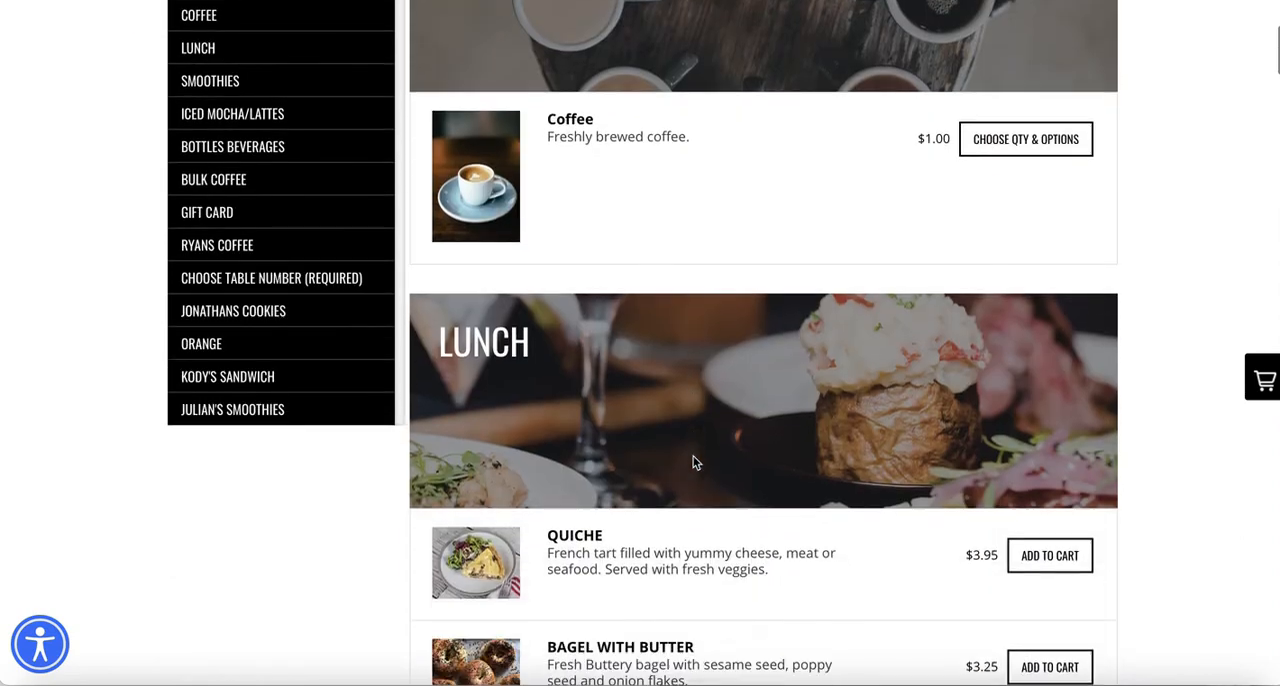
scroll(704, 496, "down", 1)
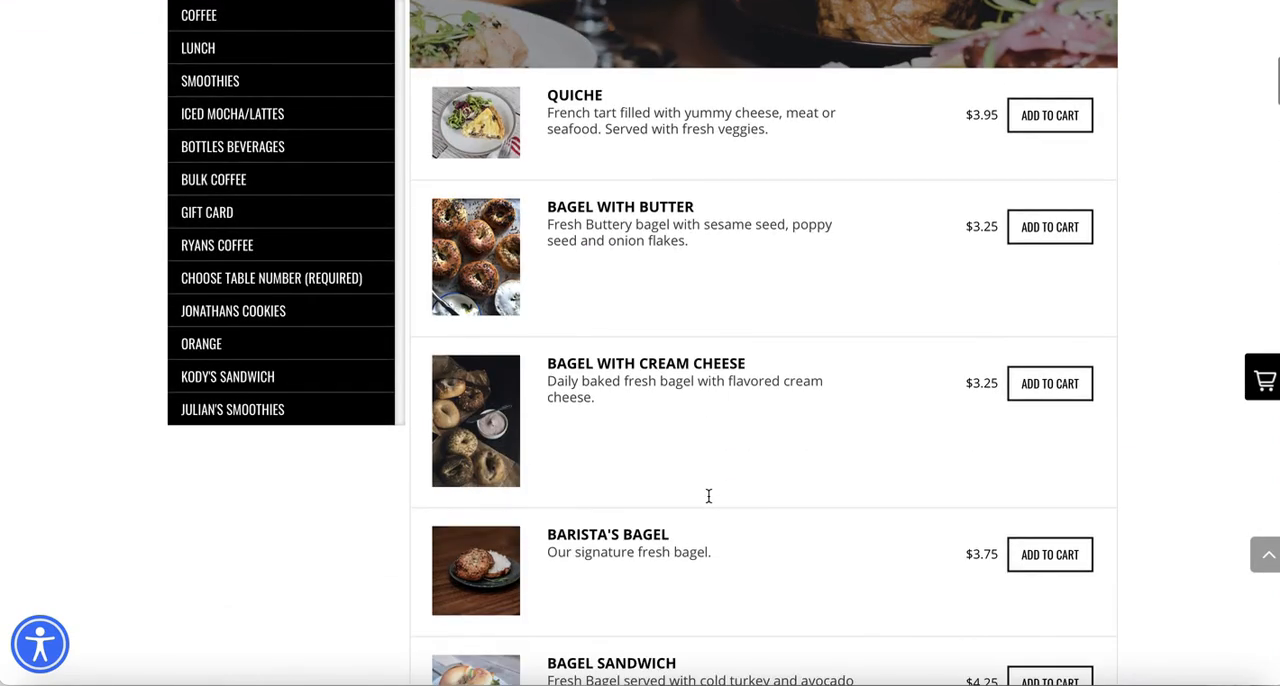
left_click_drag(966, 383, 997, 385)
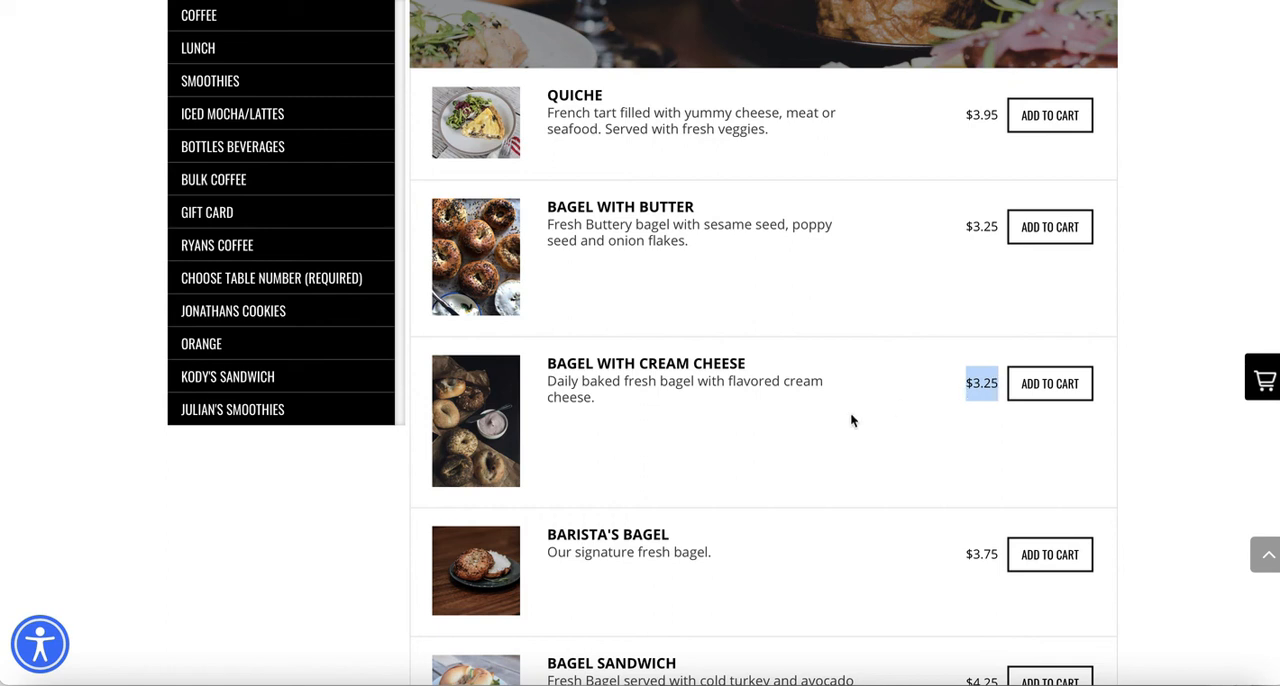
left_click_drag(560, 363, 667, 365)
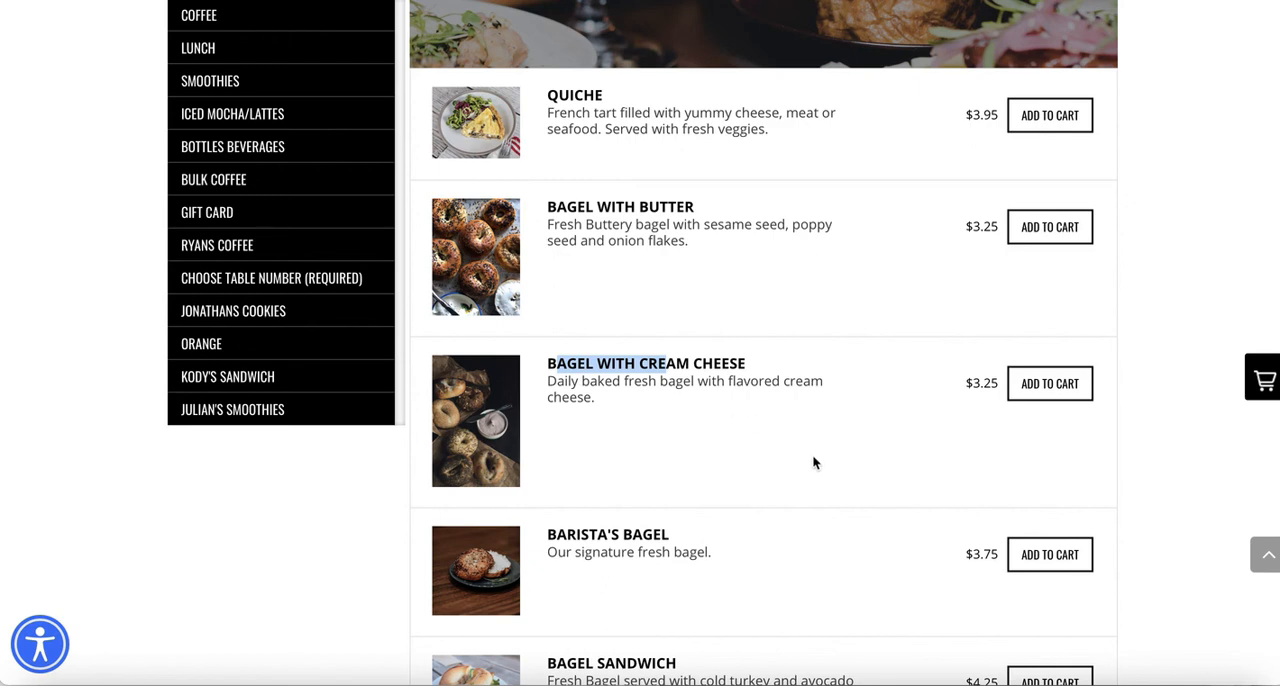
- Find the $50 Gift Card on the online menu, open its options and examine its Temps modifier group
scroll(875, 478, "down", 12)
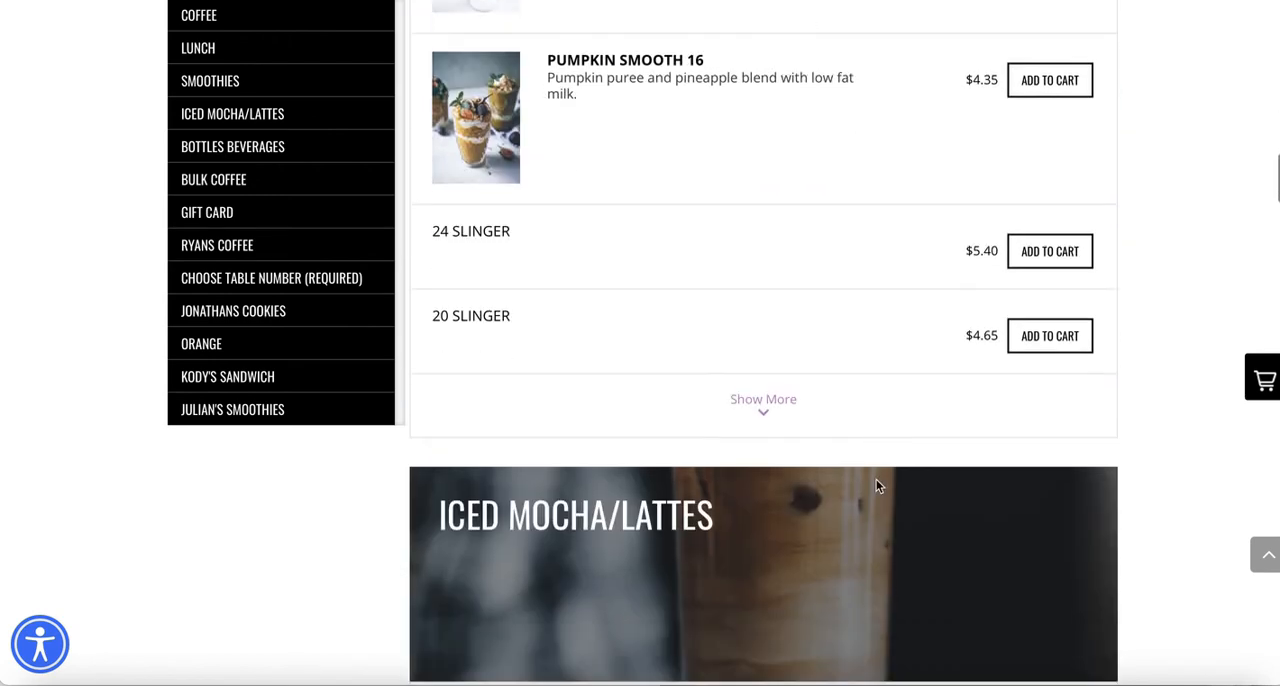
scroll(876, 479, "down", 18)
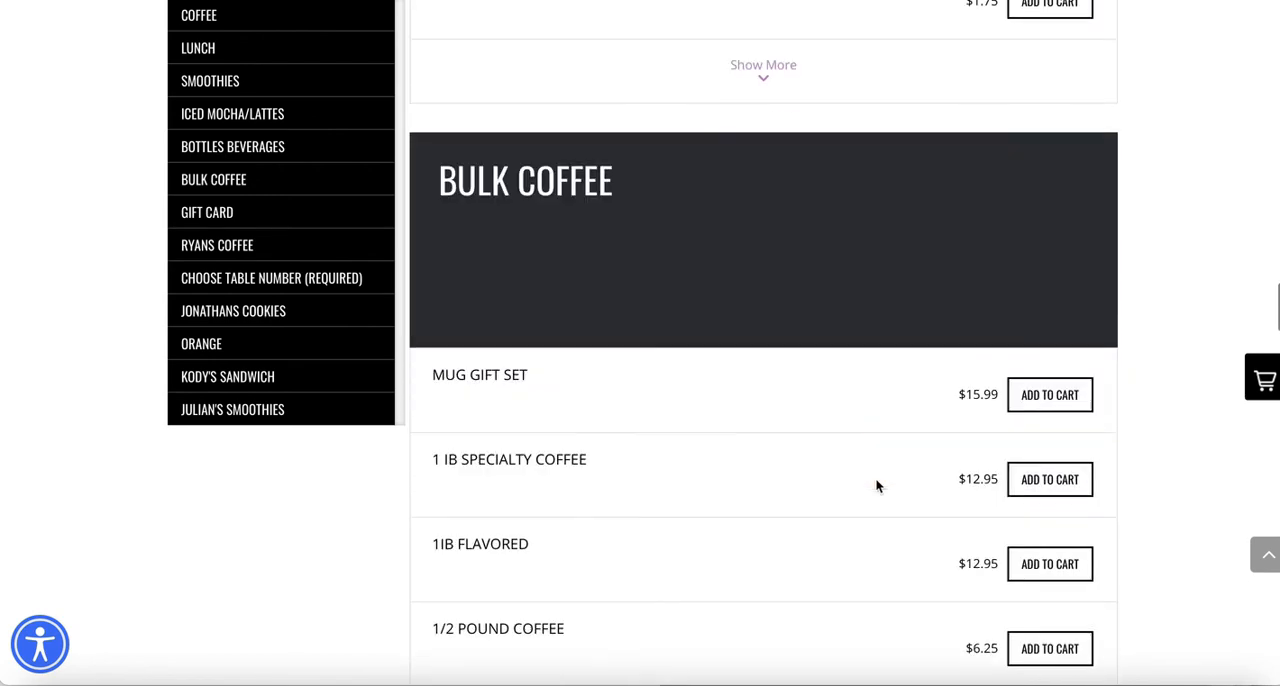
scroll(876, 486, "down", 15)
scroll(877, 486, "up", 5)
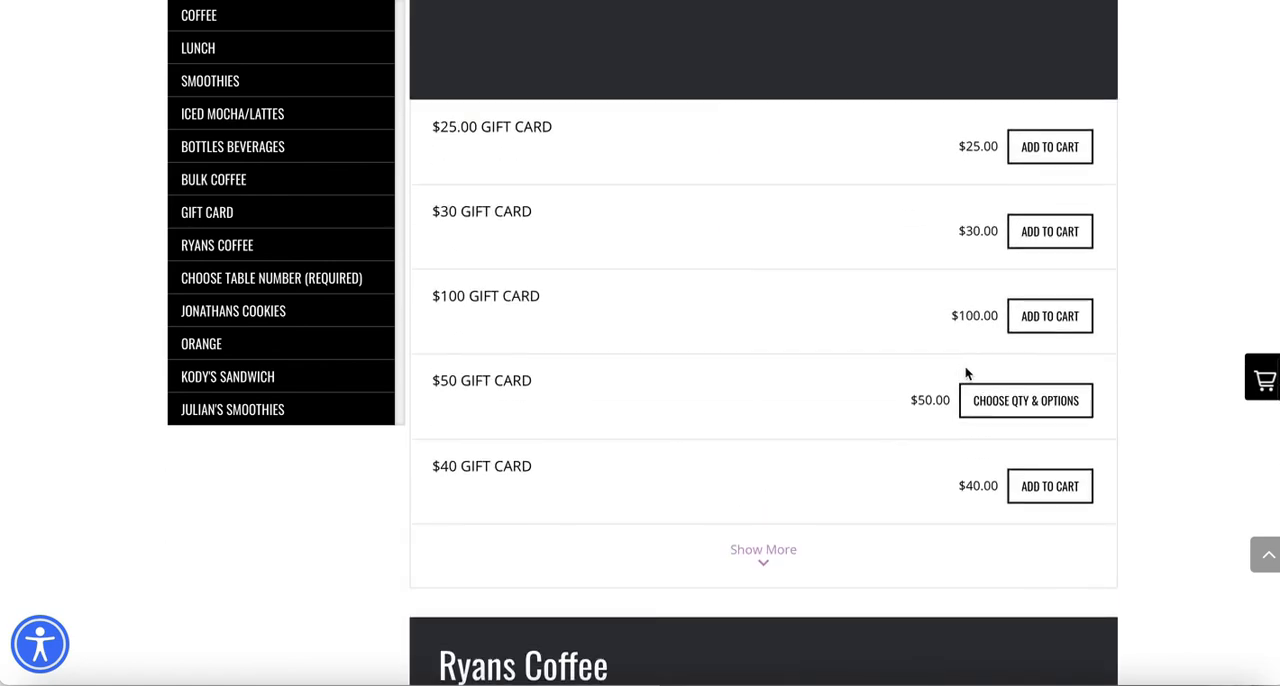
left_click(994, 404)
left_click(594, 386)
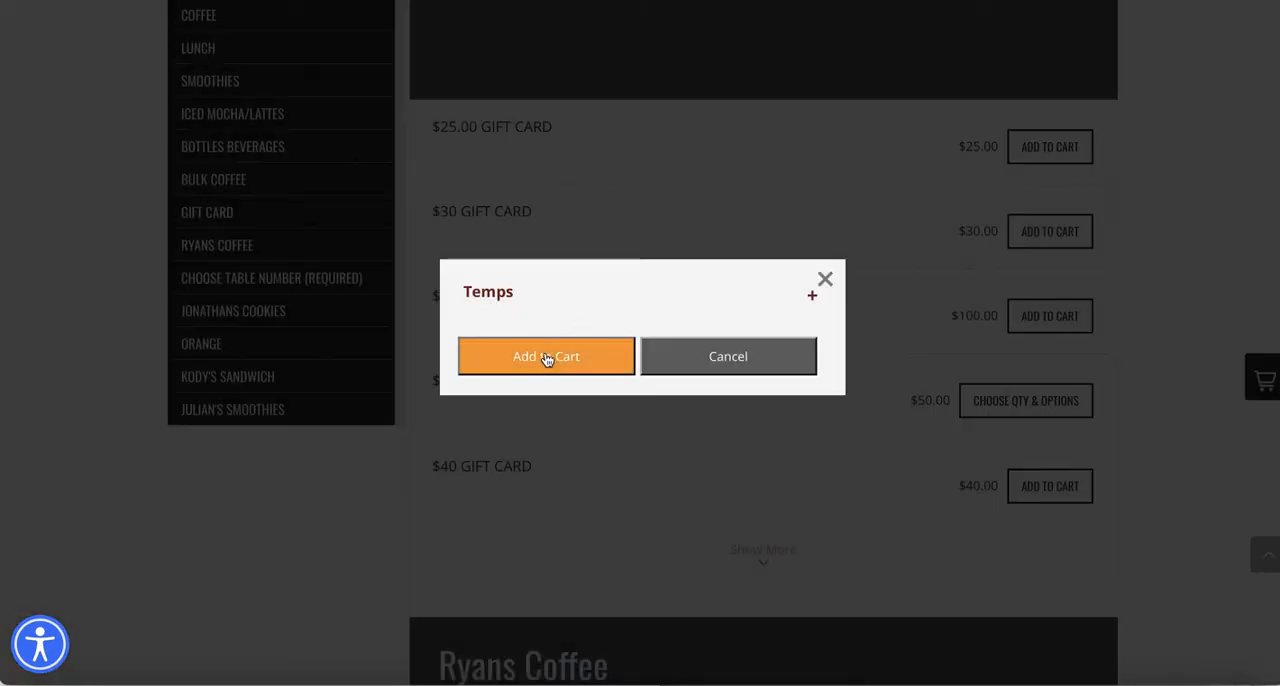
left_click(700, 301)
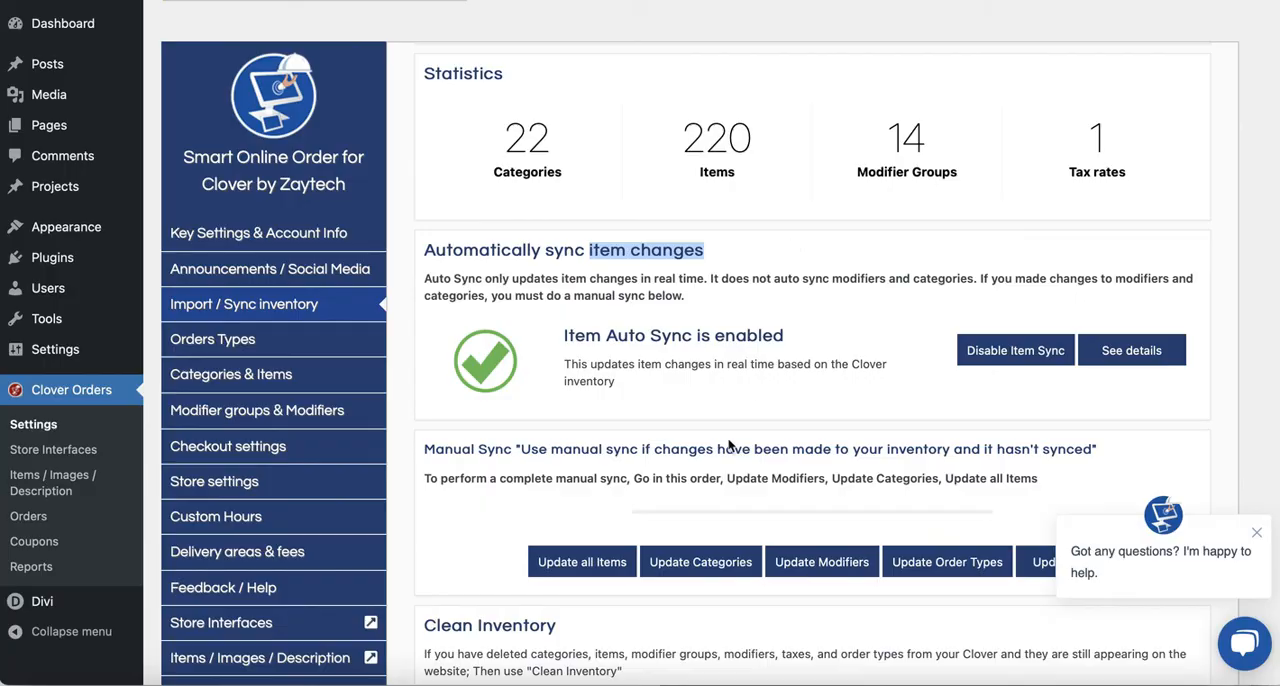
- Run a manual update of the modifiers in the WordPress Import / Sync inventory settings and recheck the item auto sync status
left_click(805, 563)
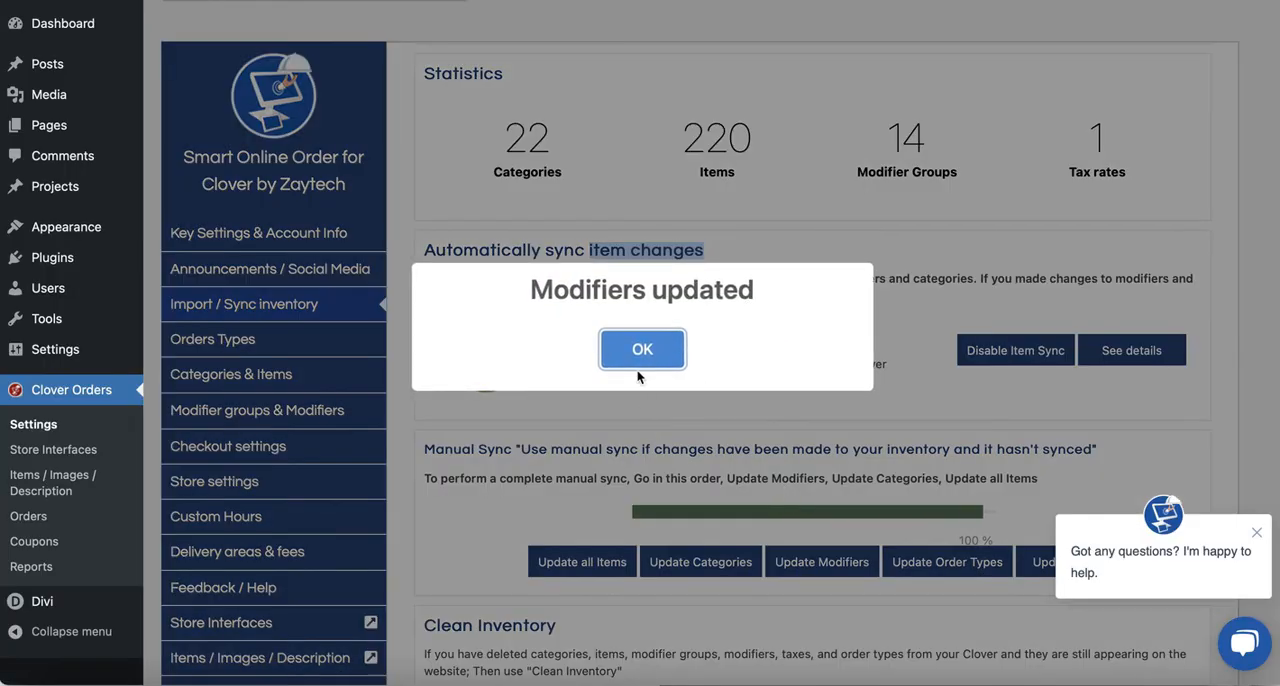
left_click(640, 362)
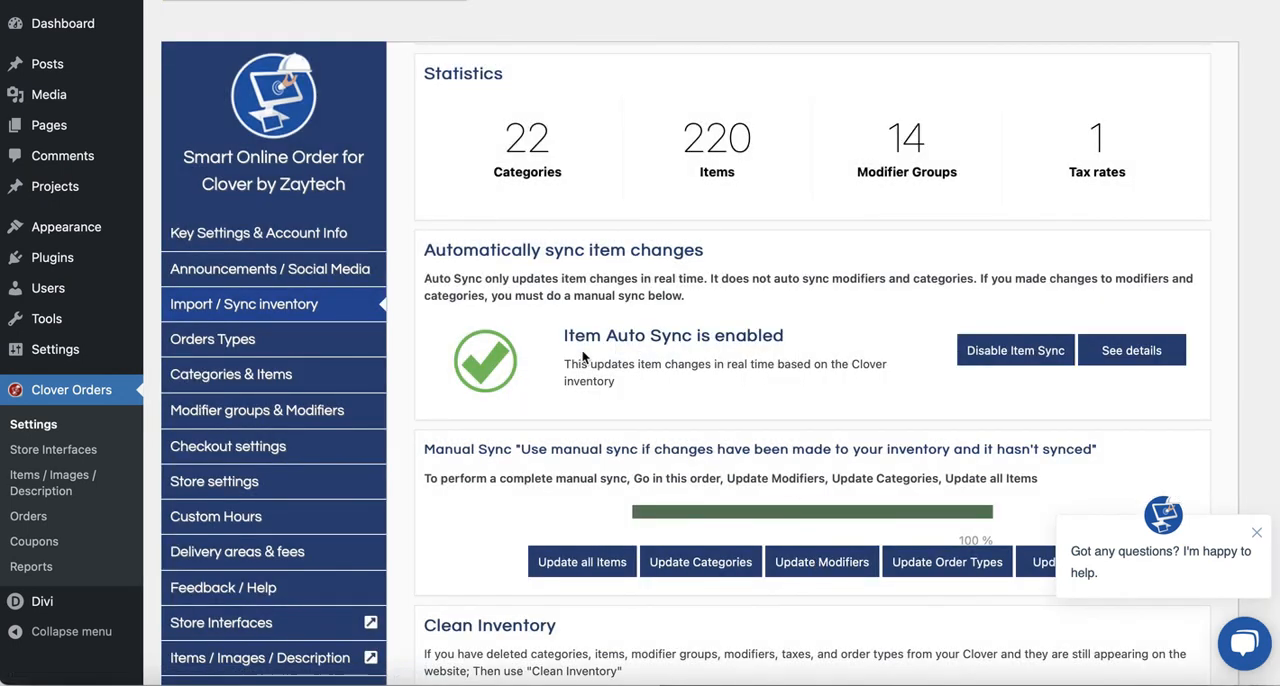
left_click_drag(568, 337, 592, 338)
left_click(574, 338)
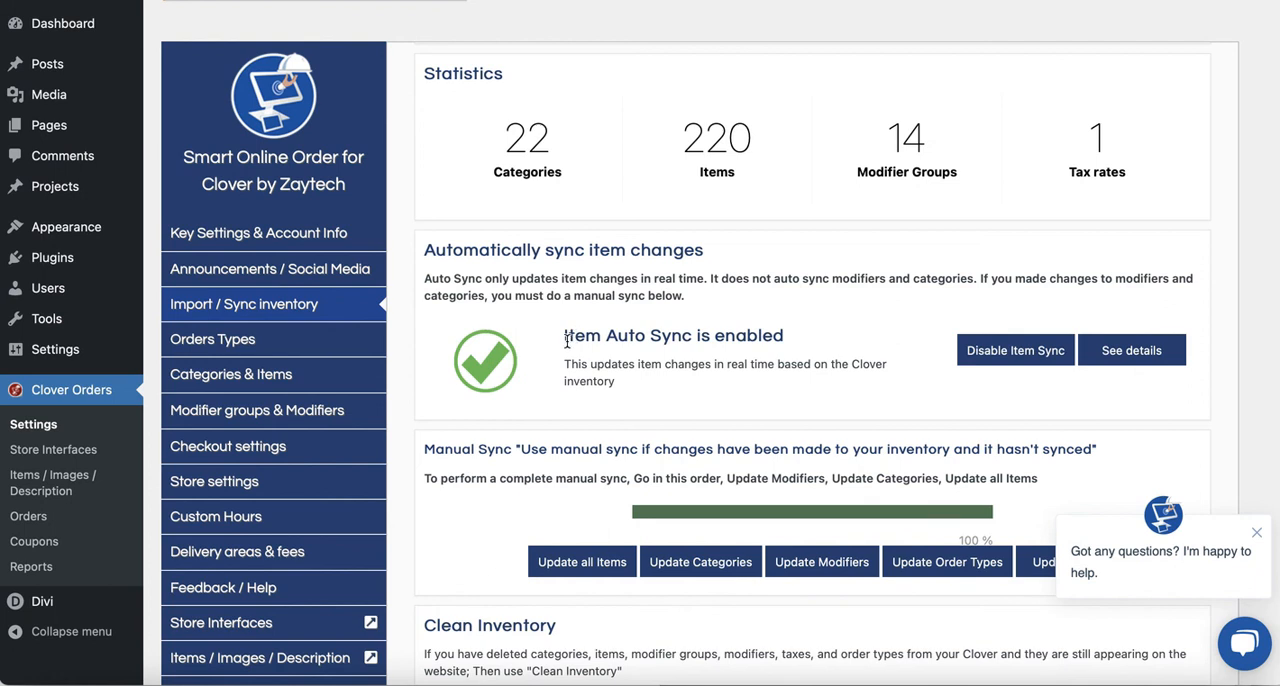